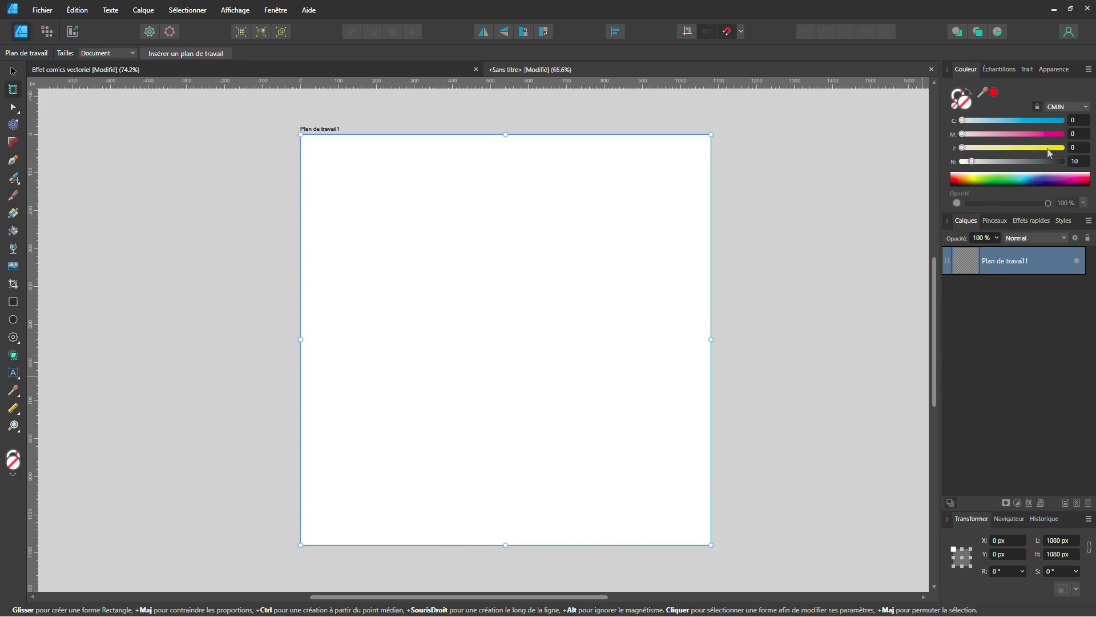
click(1077, 106)
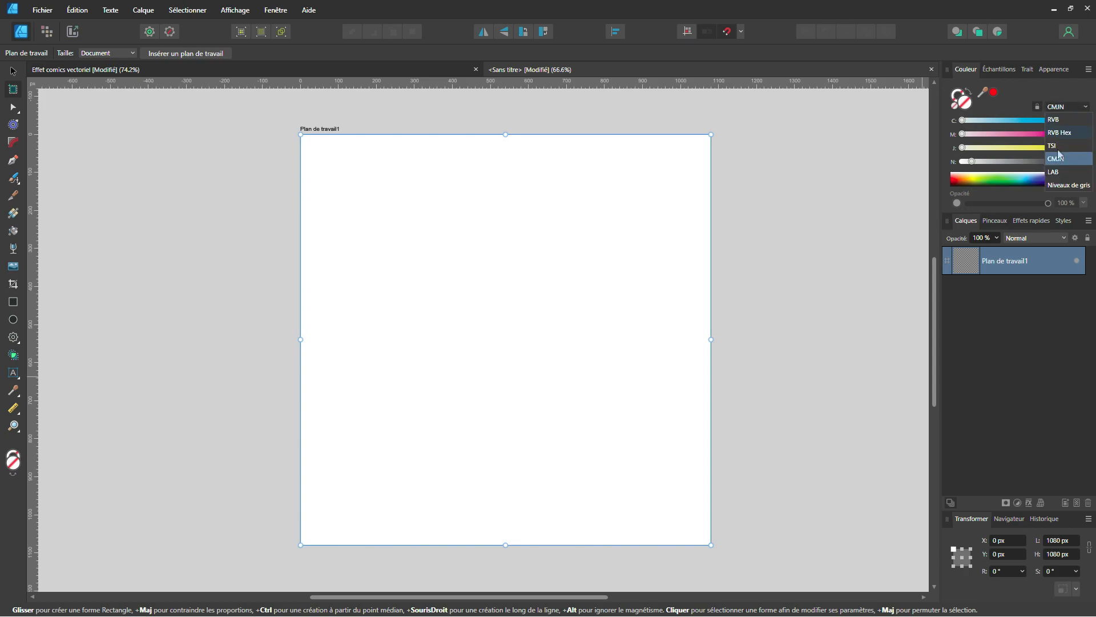
click(1061, 135)
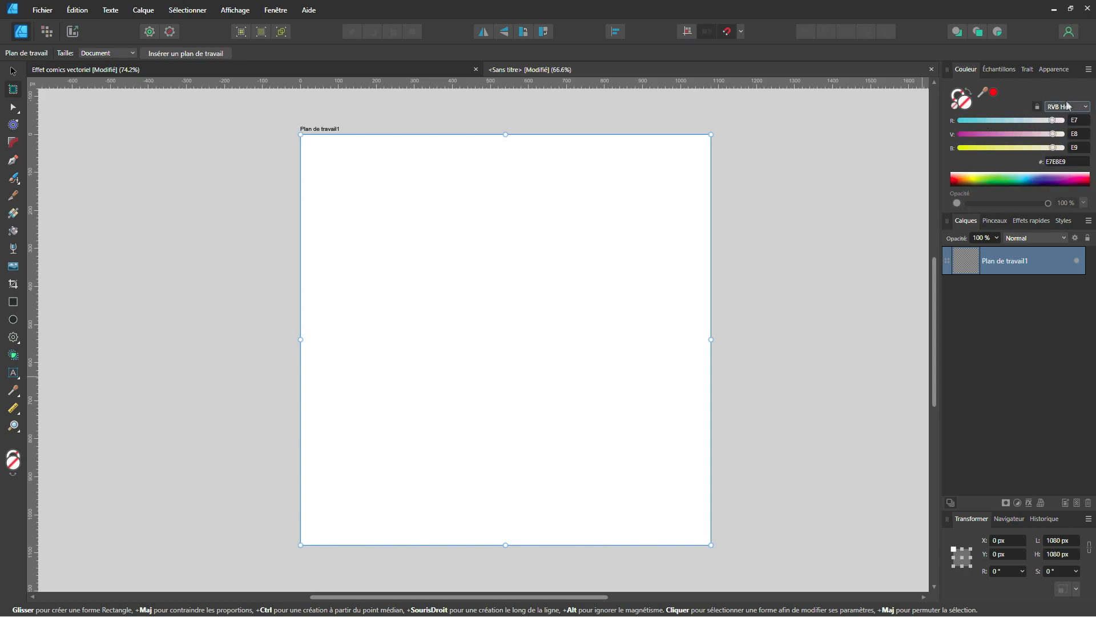
click(1072, 109)
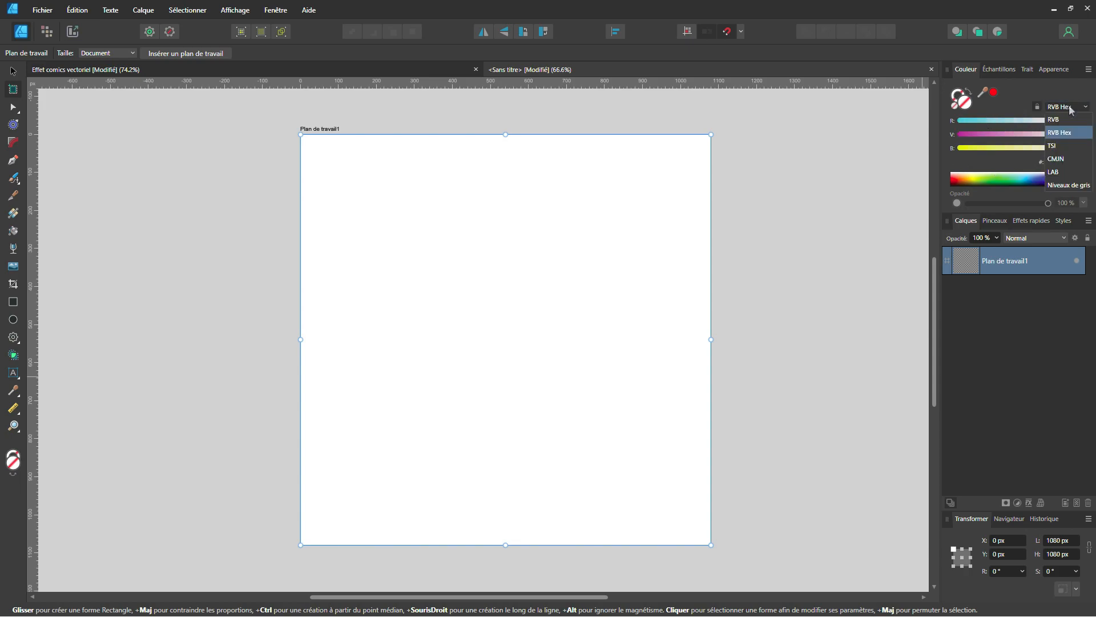
click(1057, 160)
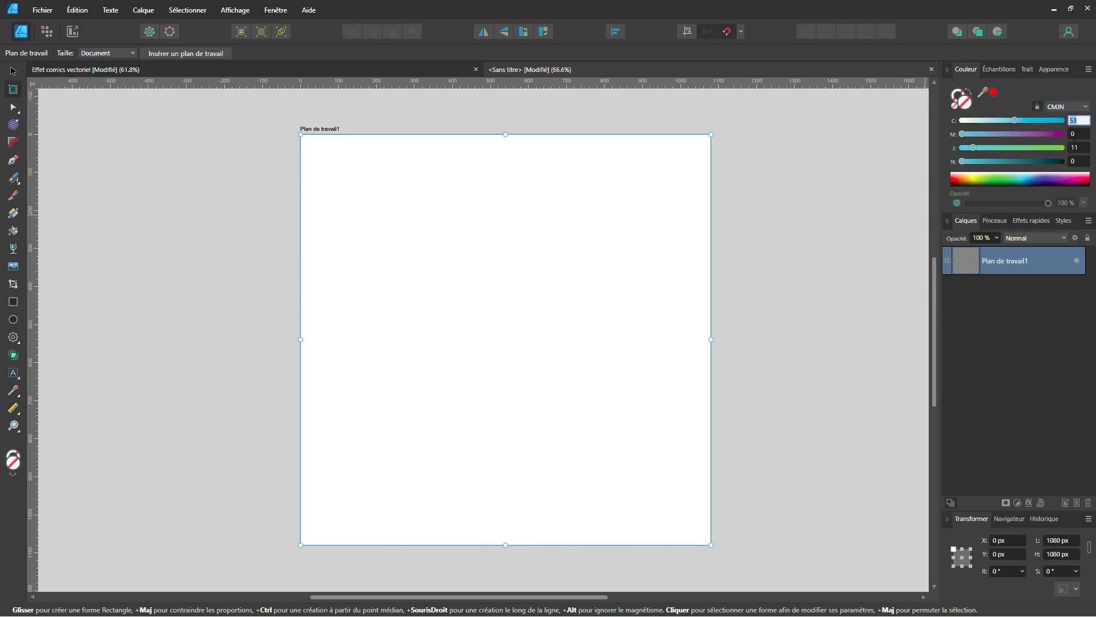
Fill the artboard with the CMYK colour 53, 0, 11, 0
click(1076, 137)
click(1075, 150)
click(1079, 162)
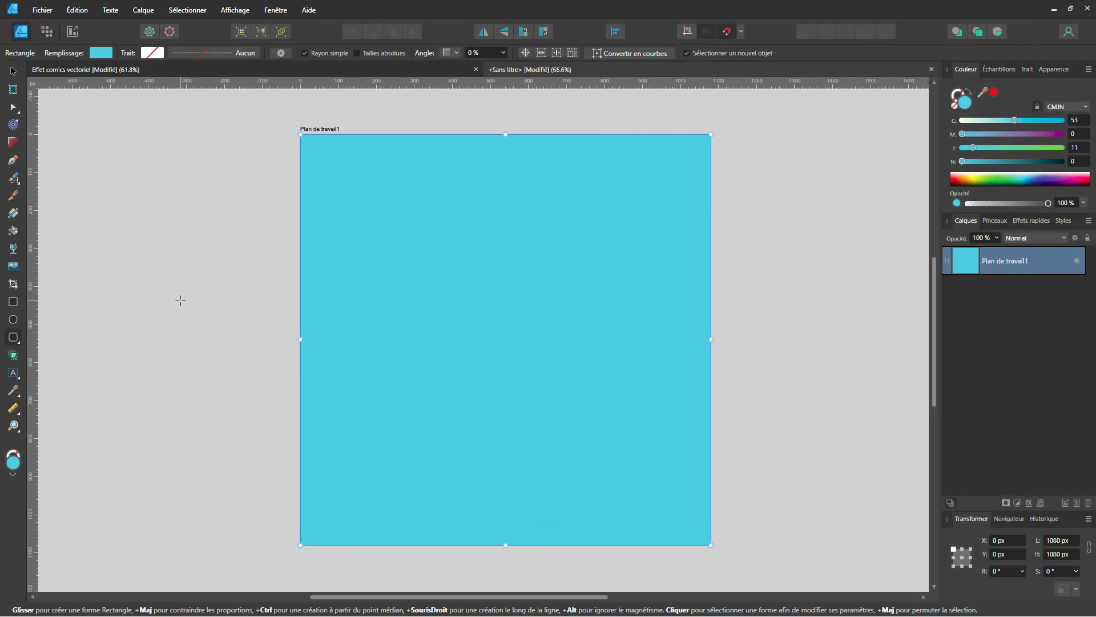
Draw a cog shape about 1034 px wide and high, centred on the artboard
click(14, 342)
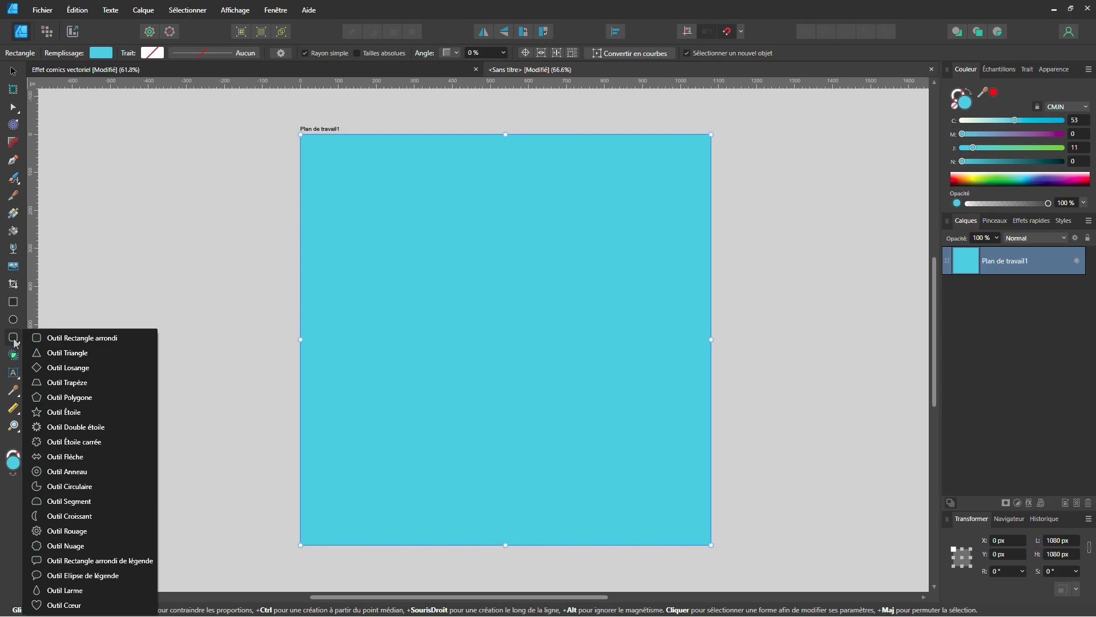
click(57, 529)
drag(505, 339, 692, 546)
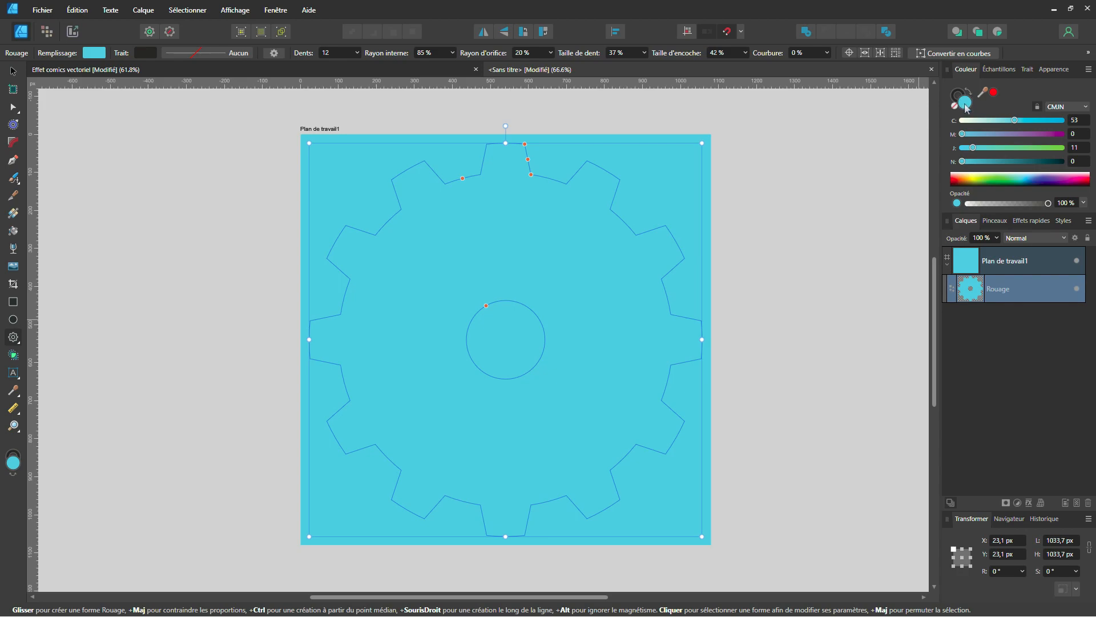
Set the cog's fill to CMYK 50, 50, 50, 50
click(1075, 122)
text(50)
key(Return)
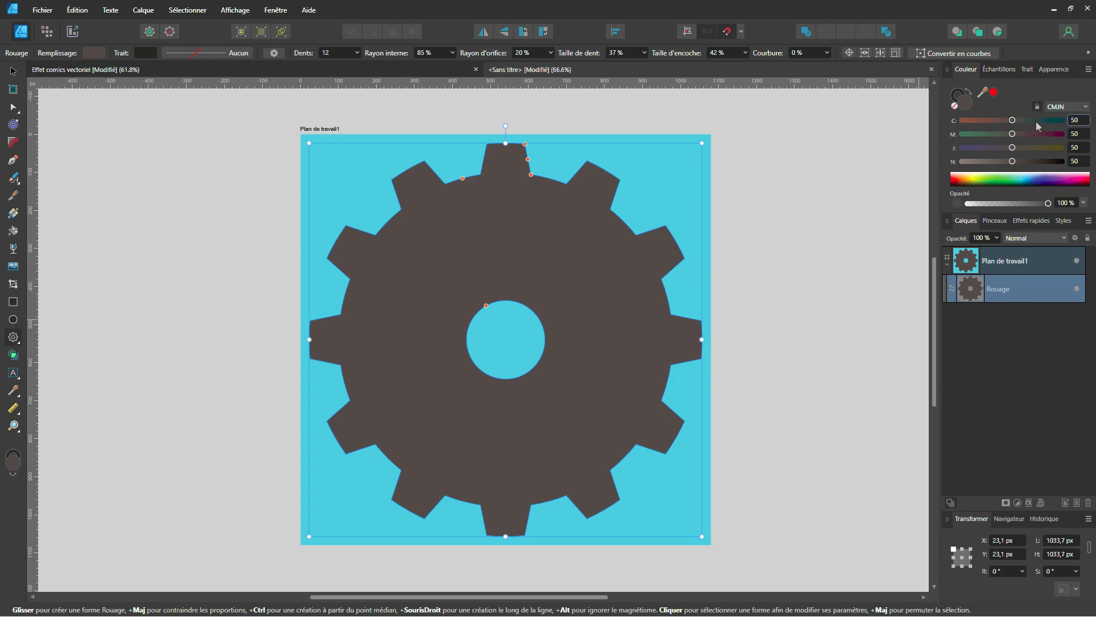
Fill the cog with the CMYK colour 70, 70, 70, 70
click(1080, 120)
text(70)
key(Tab)
text(70)
key(Tab)
text(70)
key(Tab)
text(70)
key(Tab)
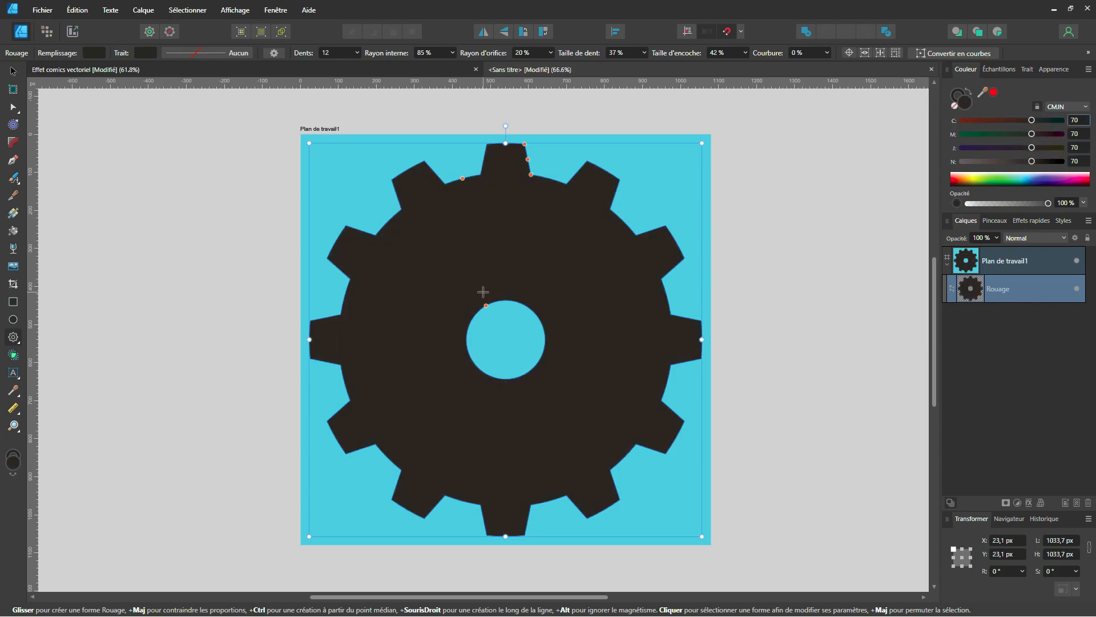
Set the cog's hole radius and inner radius both to 0 % so its teeth become rays from the centre
click(533, 52)
text(0)
click(430, 52)
text(0)
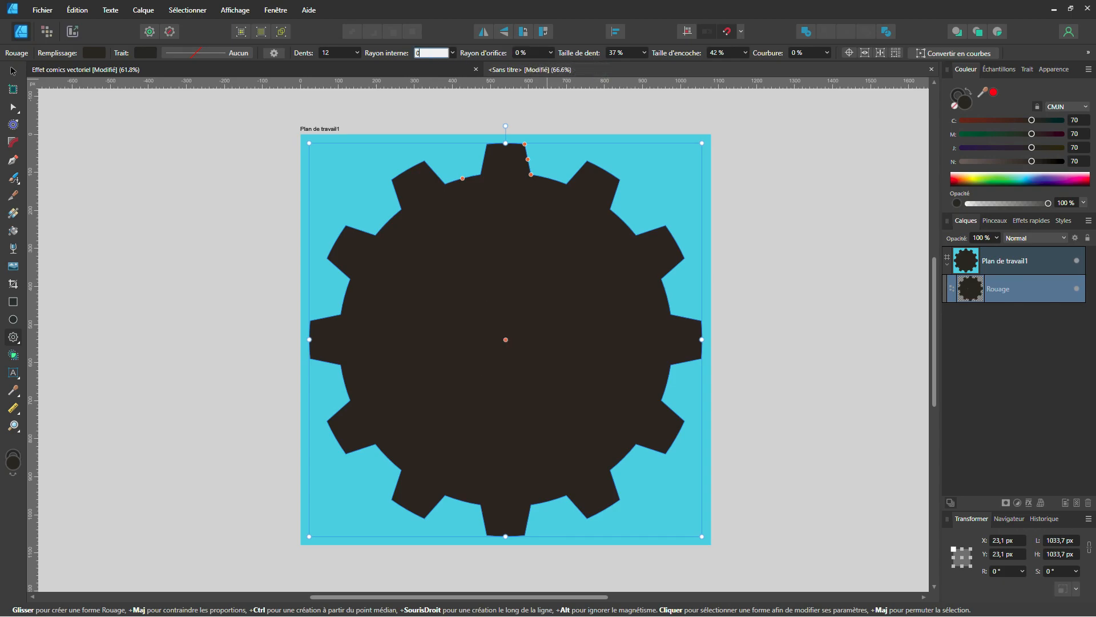
key(Tab)
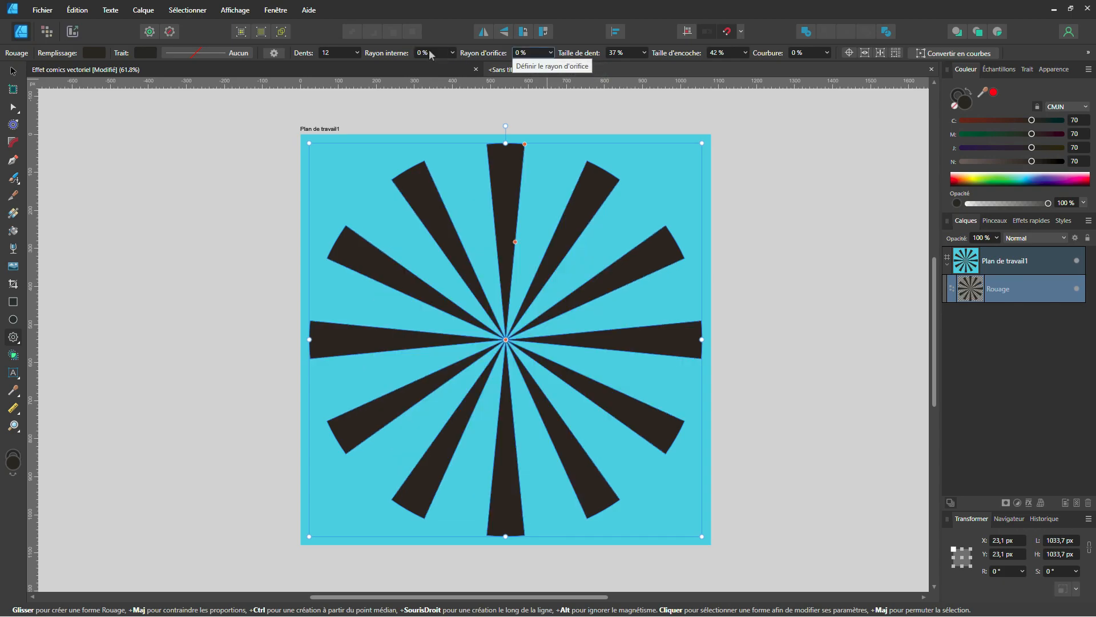
Set the cog's number of teeth to 16
click(348, 53)
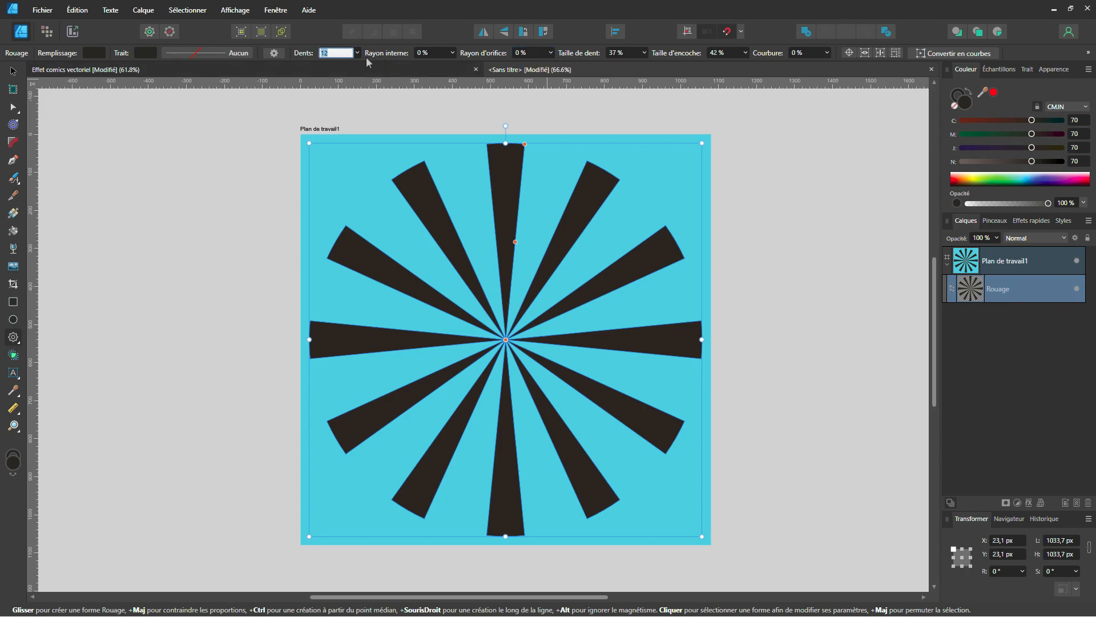
click(357, 52)
mouse_move(359, 66)
mouse_down()
mouse_move(386, 67)
mouse_move(375, 73)
mouse_up()
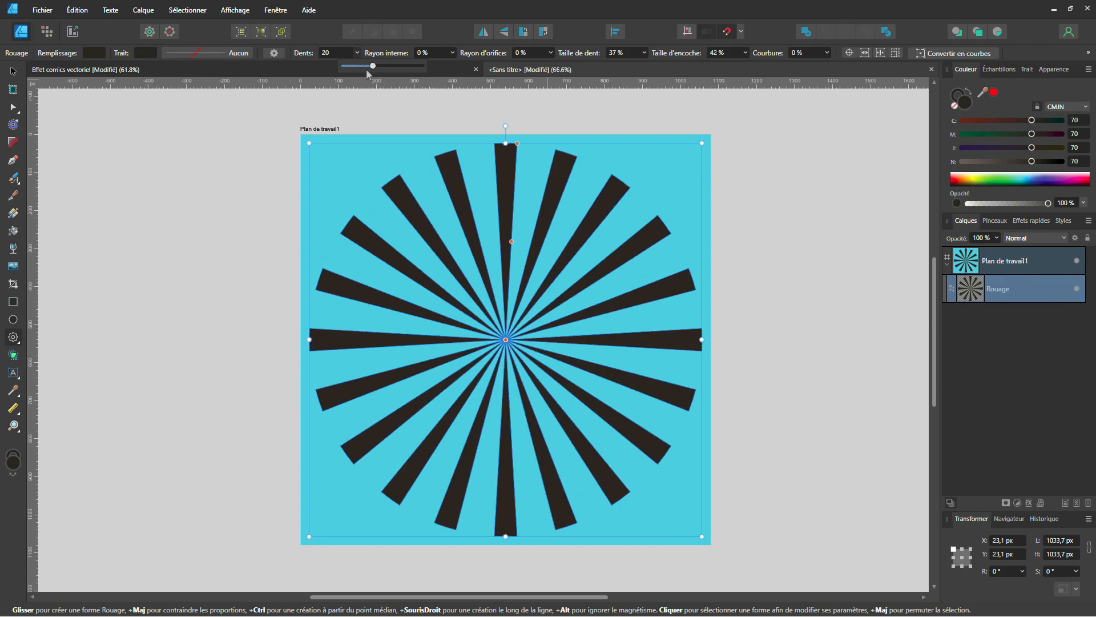
click(335, 53)
text(16)
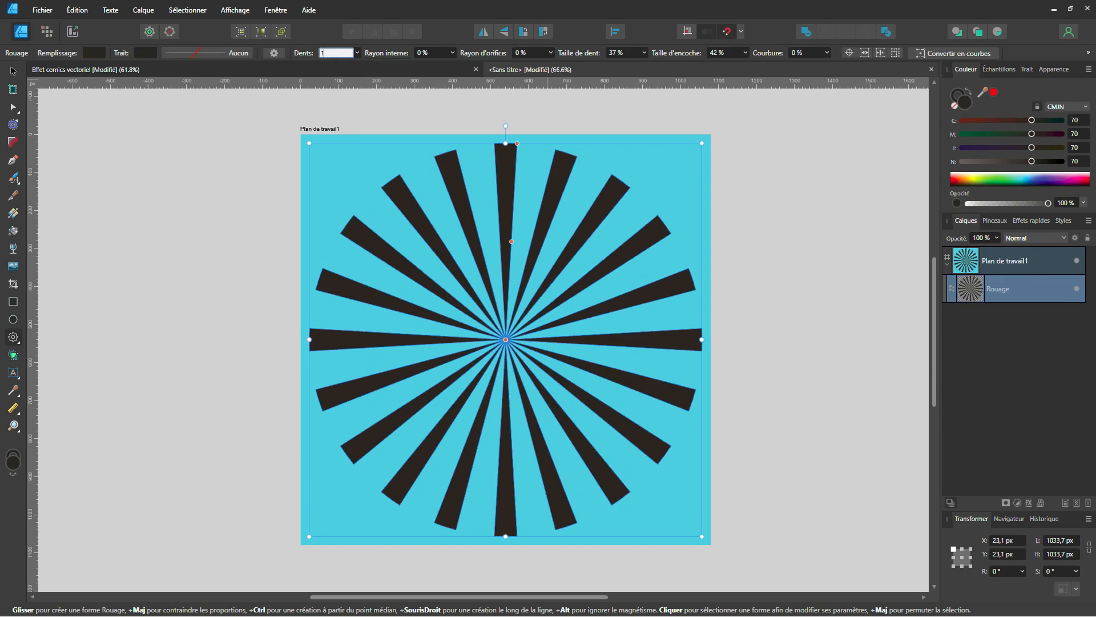
key(Return)
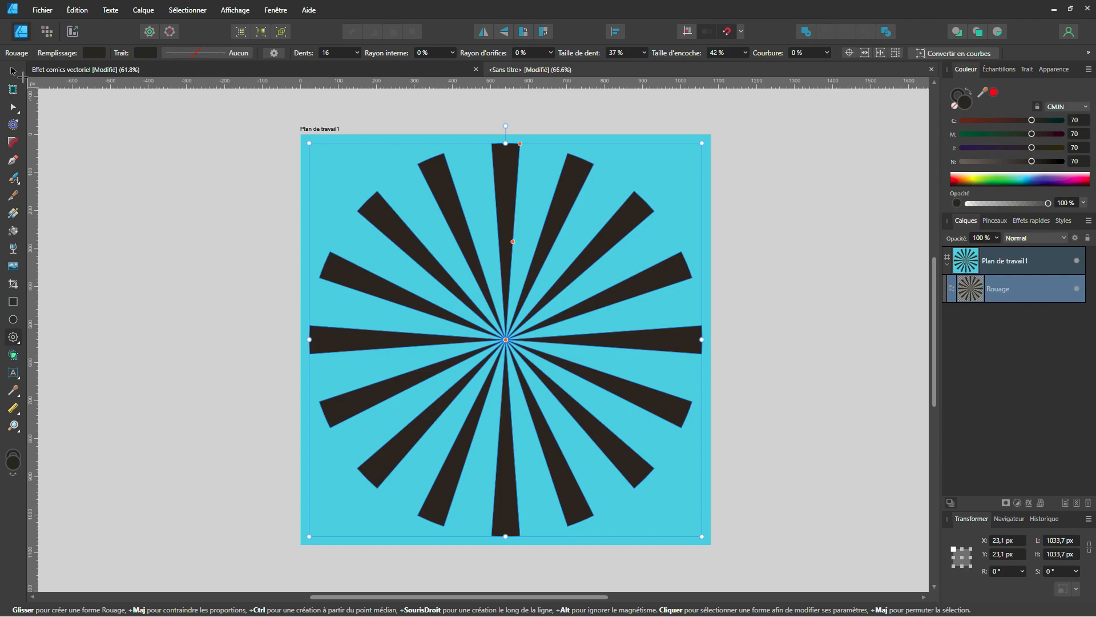
Enlarge the ray shape about its centre to about 1614 px so the rays extend past the artboard edges
key(v)
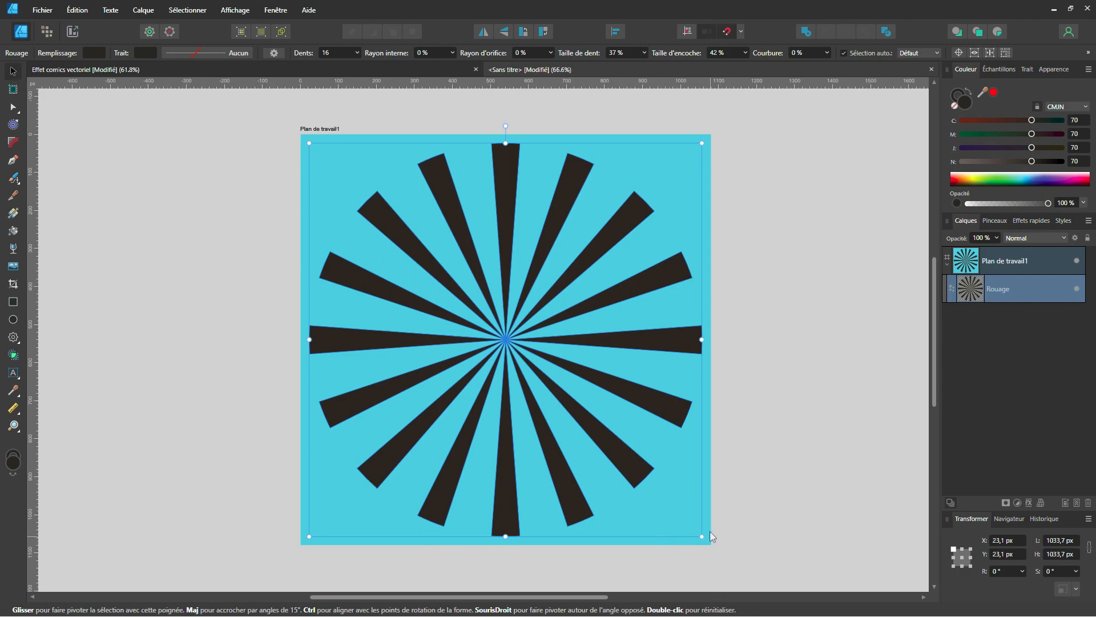
drag(702, 535, 814, 568)
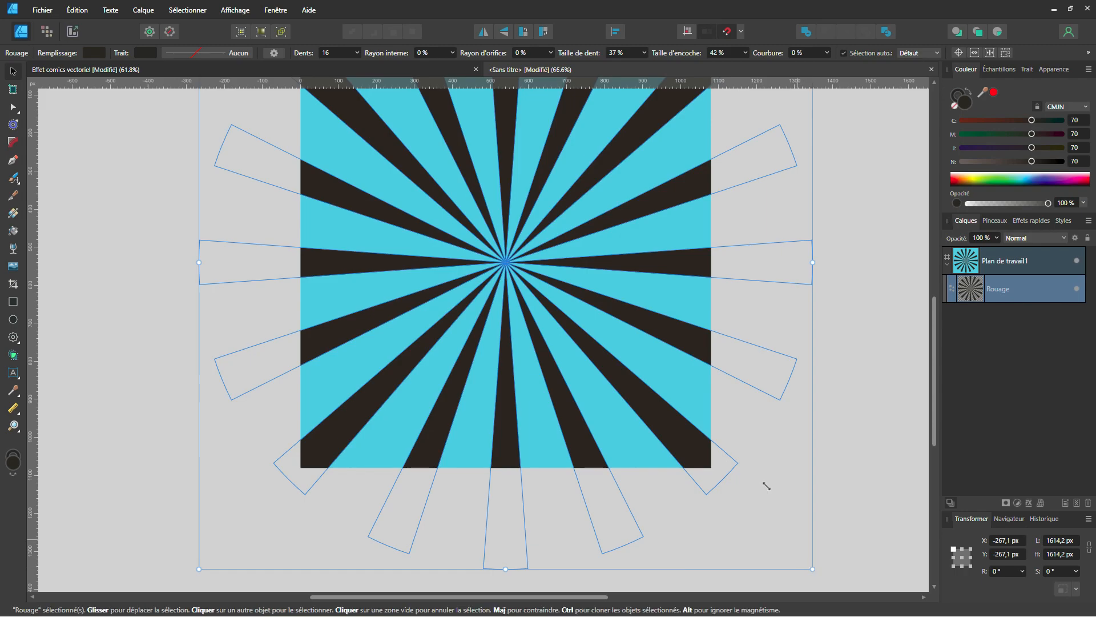
Centre the ray shape horizontally and vertically relative to the artboard (Plan de travail)
scroll(657, 400, up, 2)
click(615, 32)
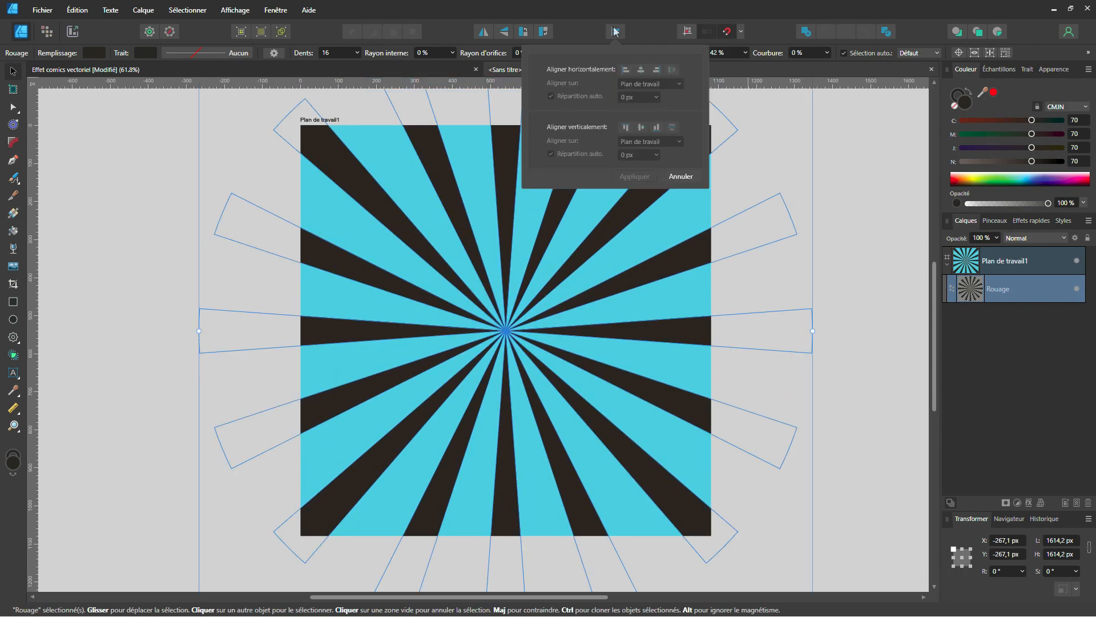
click(641, 70)
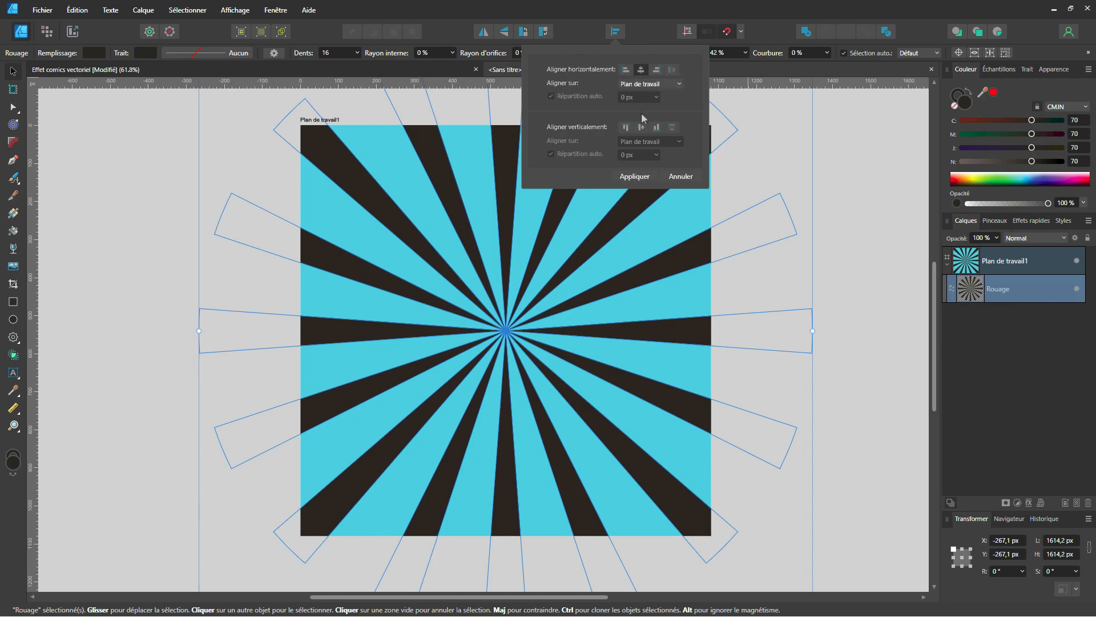
click(642, 128)
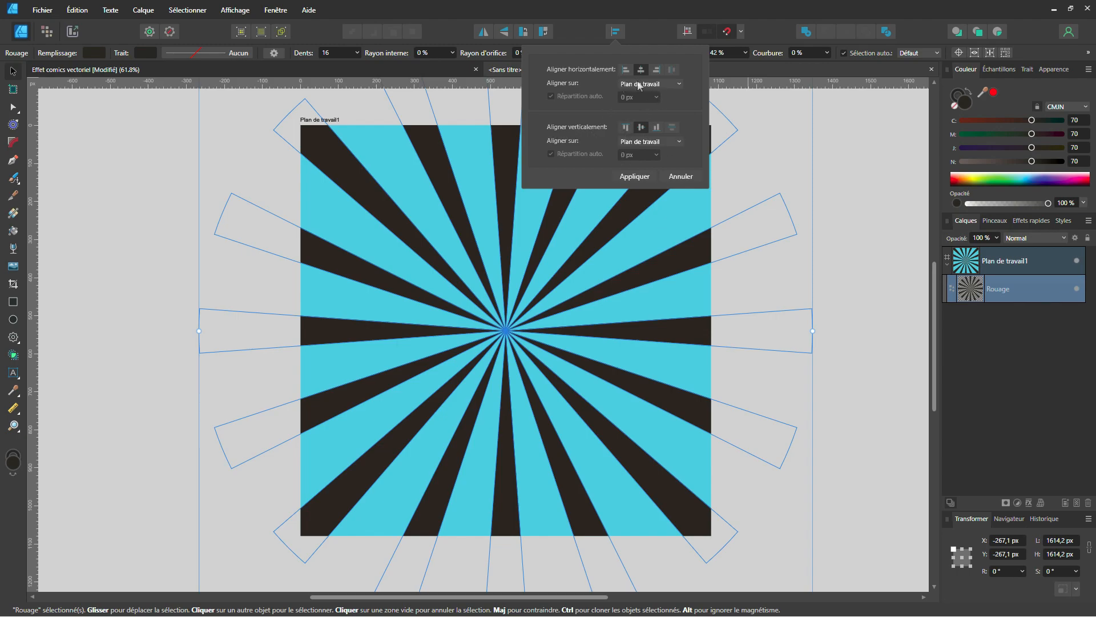
click(679, 84)
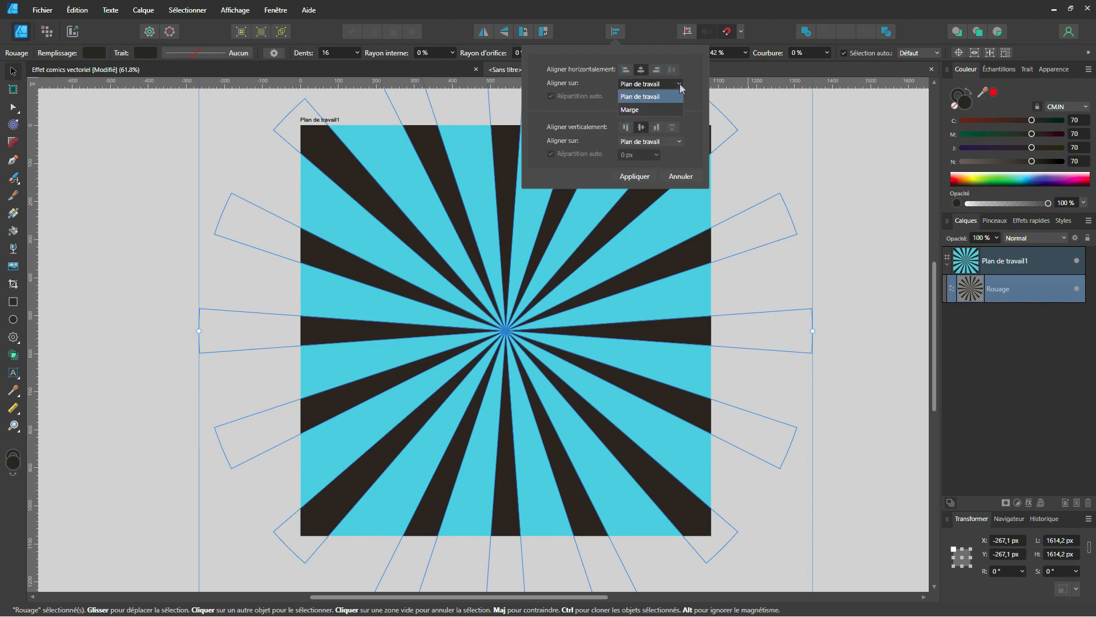
click(690, 83)
click(639, 176)
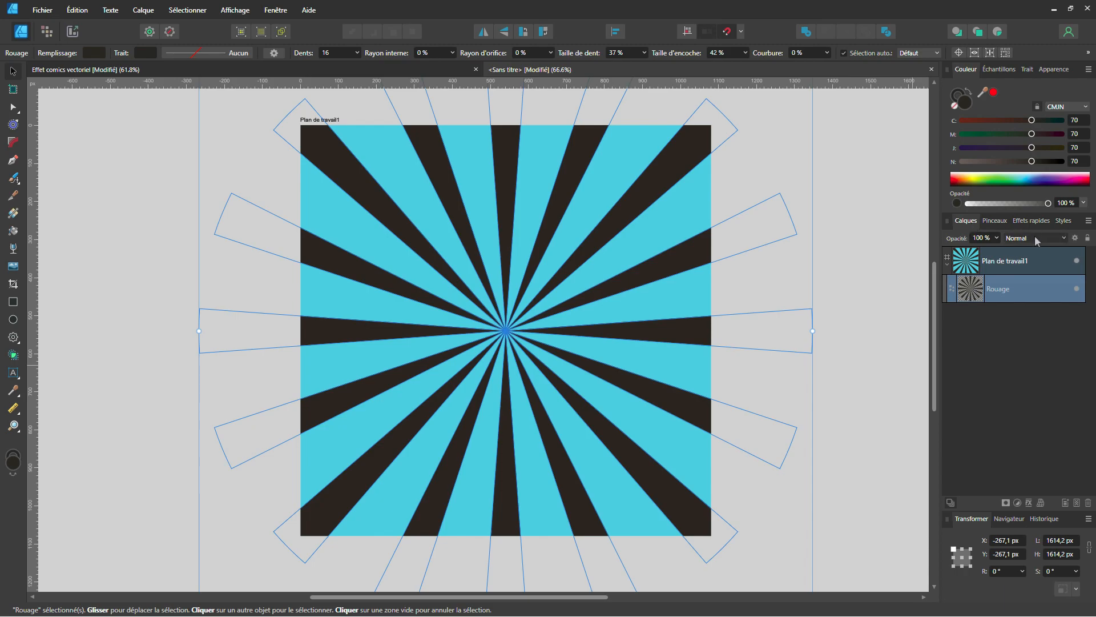
Set the ray layer's blend mode to Lumière vive
click(1064, 238)
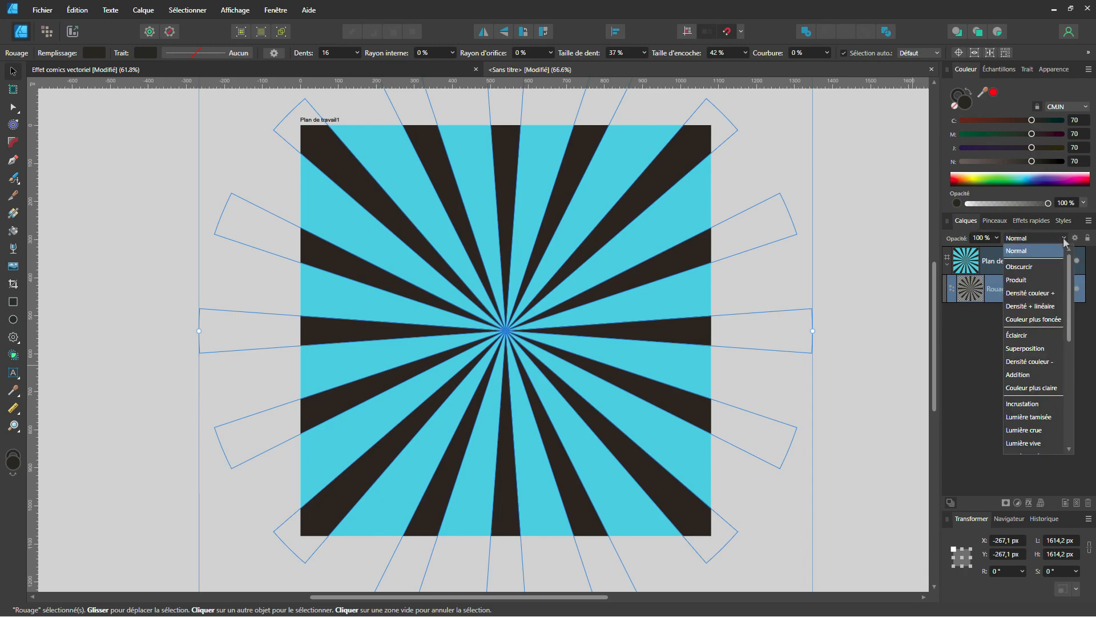
click(1026, 442)
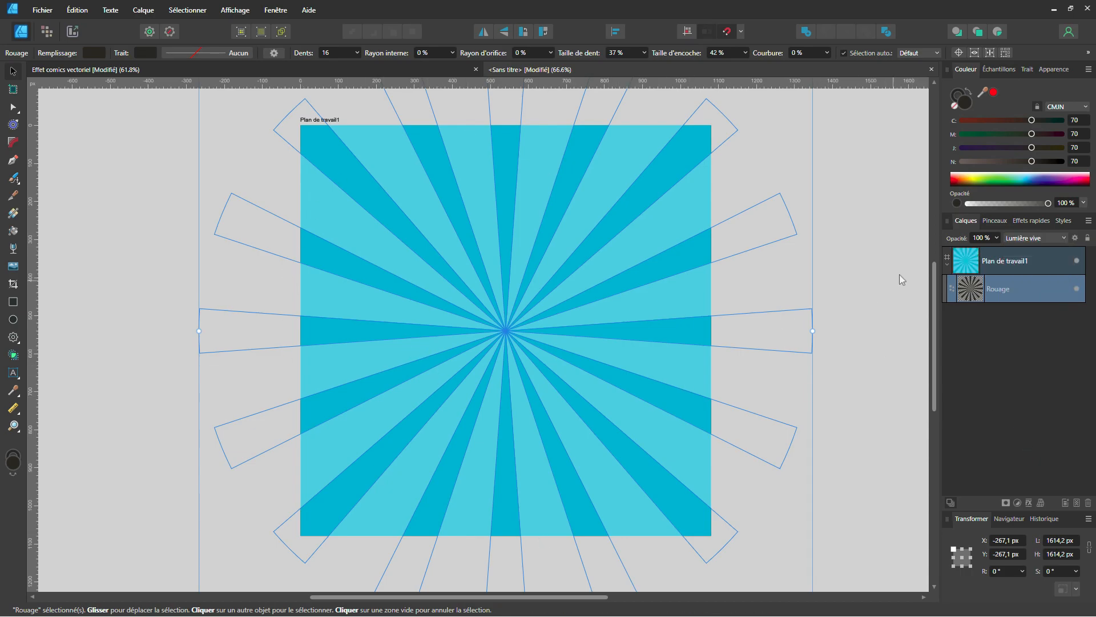
Try the ray layer at 50 % opacity, restore it to 100 % and deselect the shape
click(997, 237)
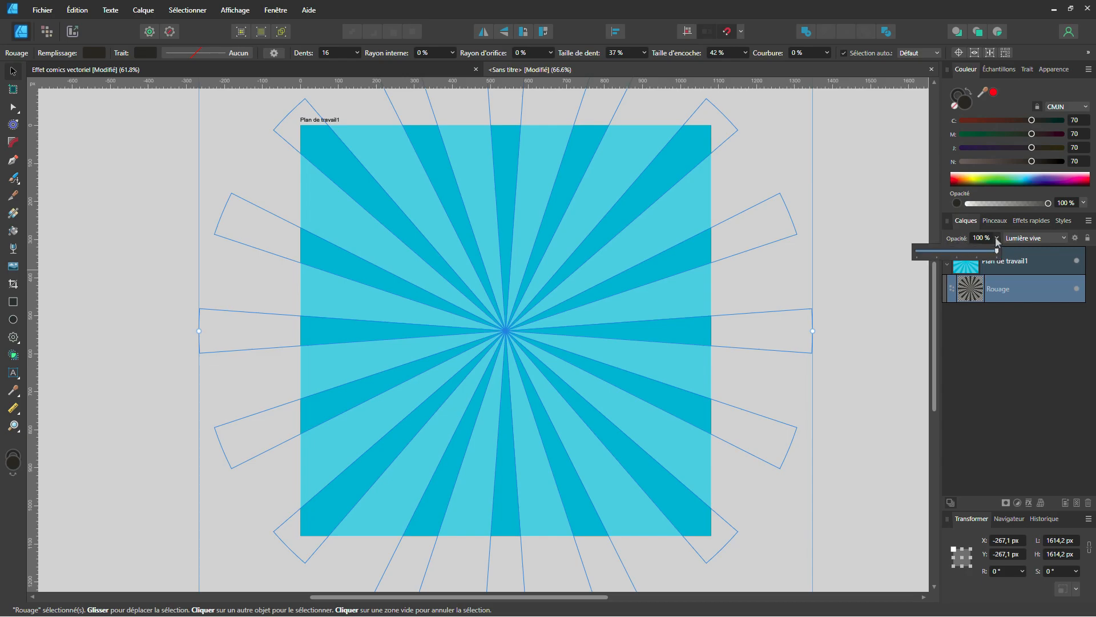
drag(997, 252, 956, 257)
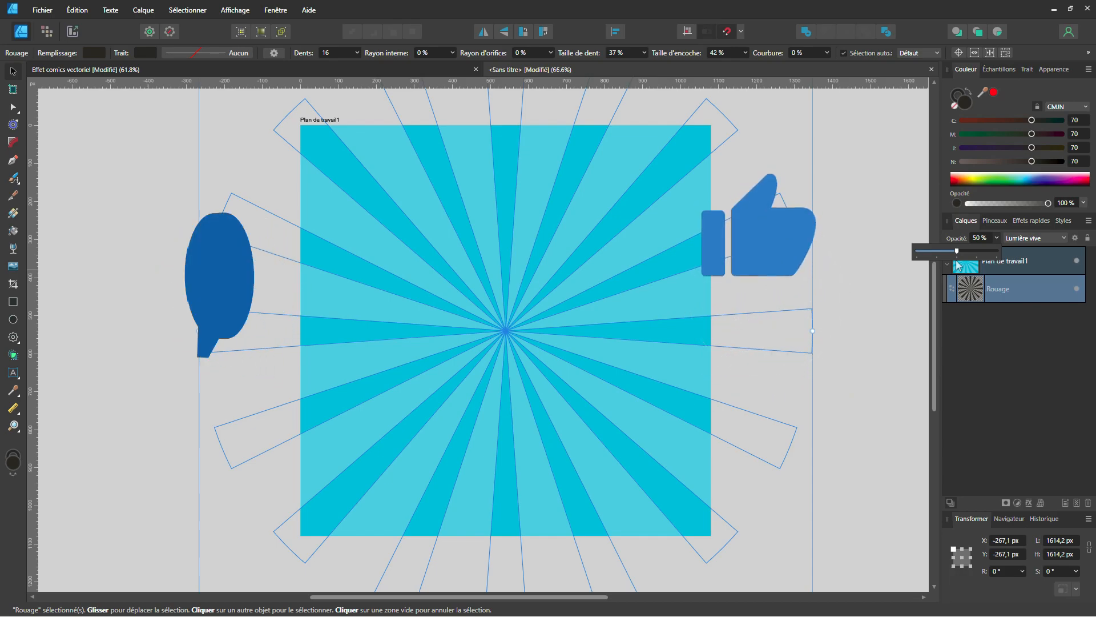
drag(957, 252, 1055, 257)
click(885, 388)
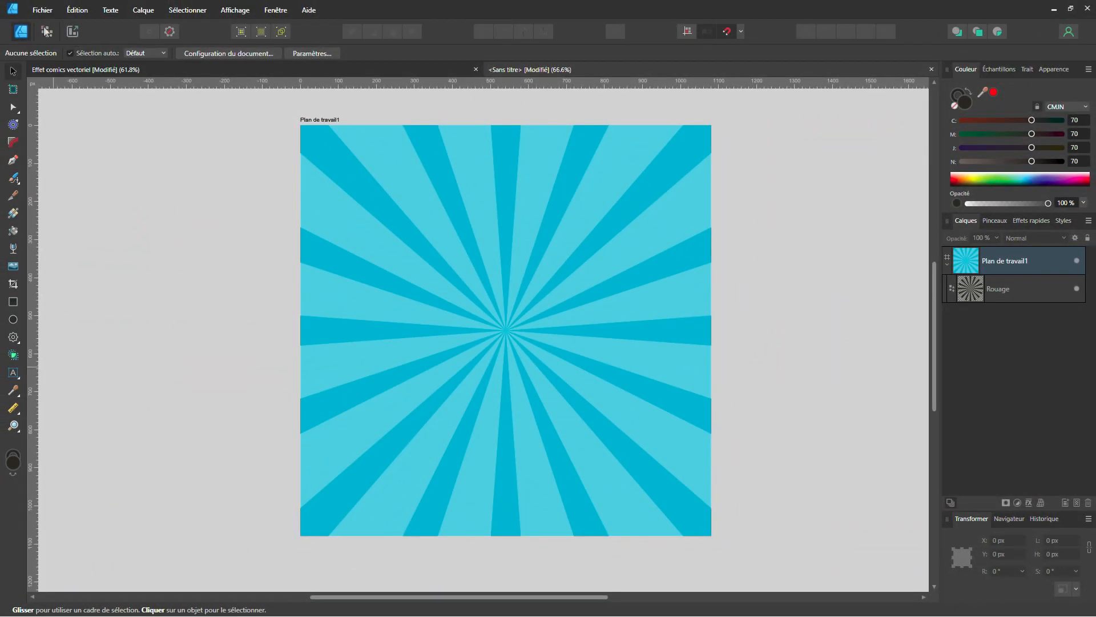
Switch to the Pixel persona and choose the Paint Brush with Pinceau demi-ton 01 from the Textures category
click(47, 31)
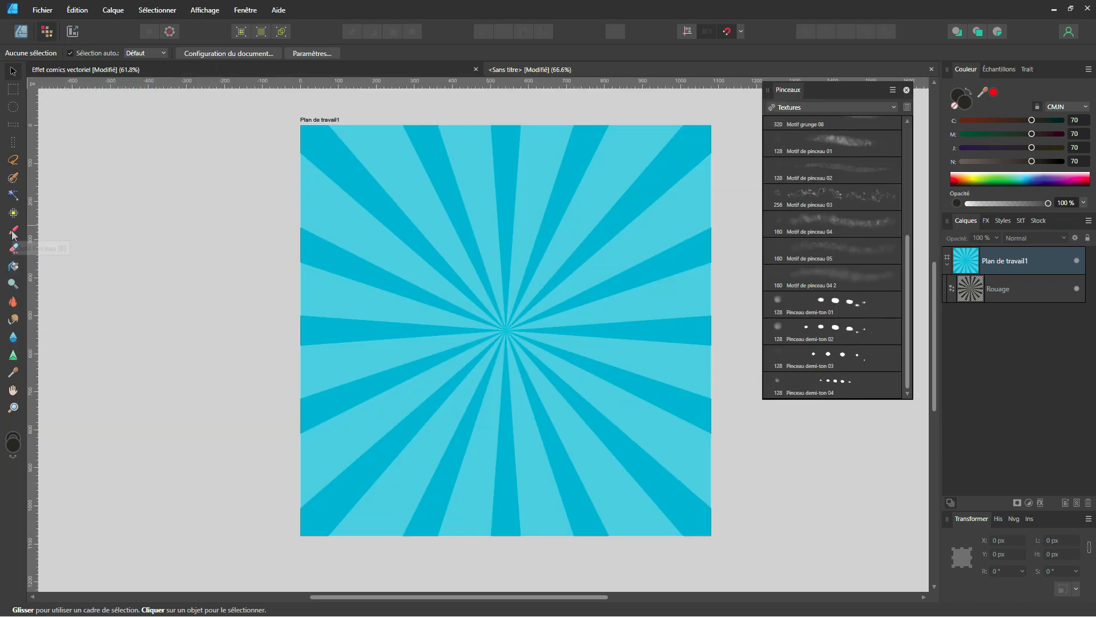
click(13, 231)
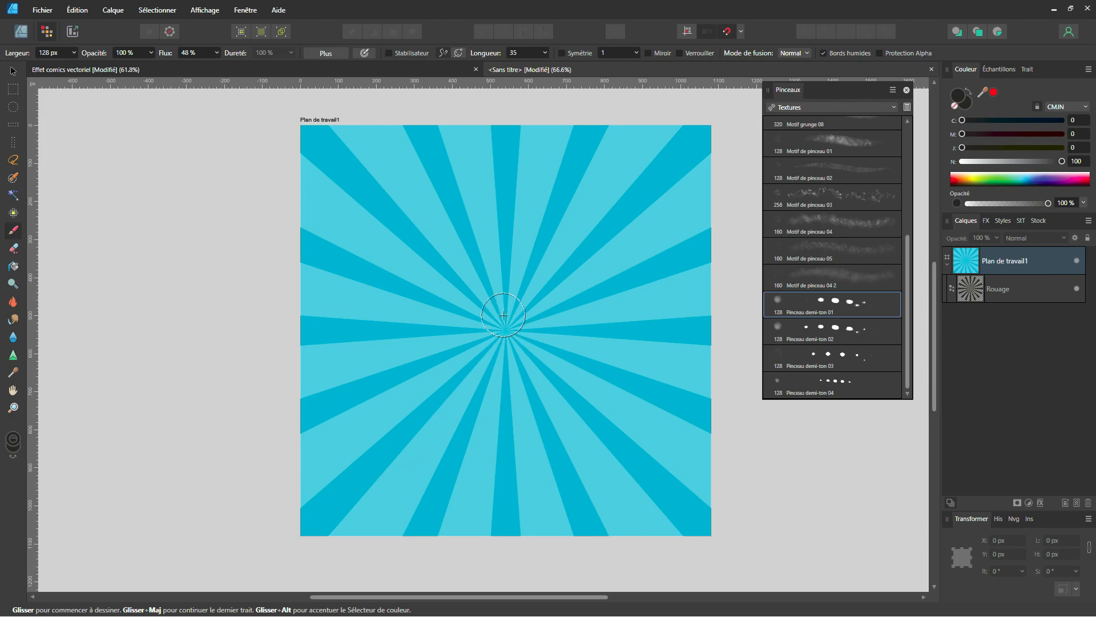
click(879, 108)
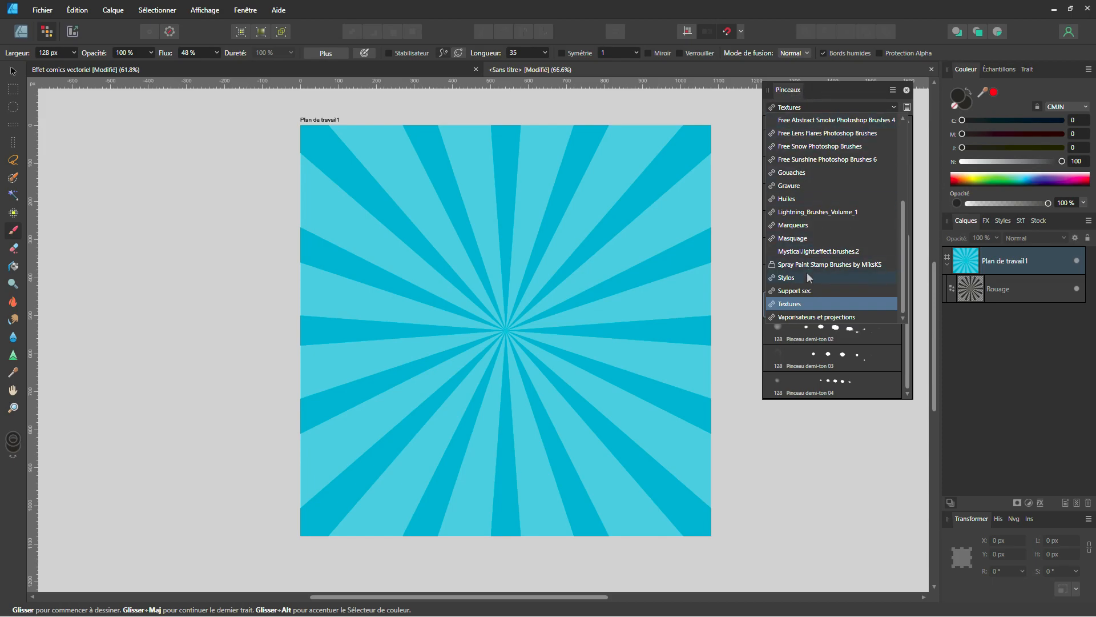
click(794, 306)
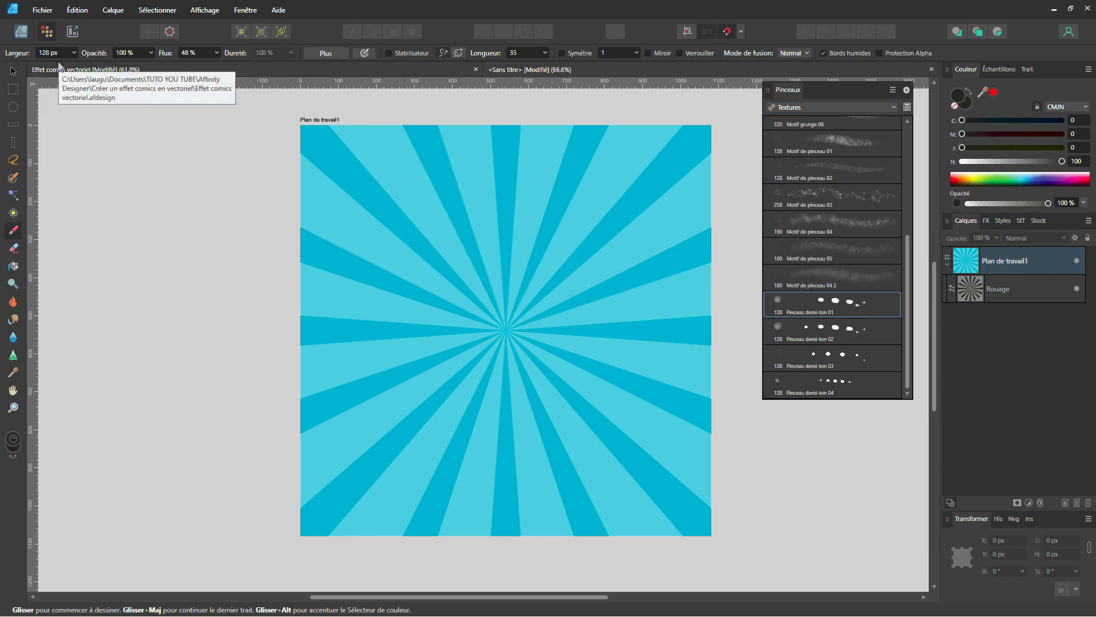
Set the brush width to 500 px and switch its colour to CMYK 70, 70, 70, 70
text(500)
key(Return)
key(x)
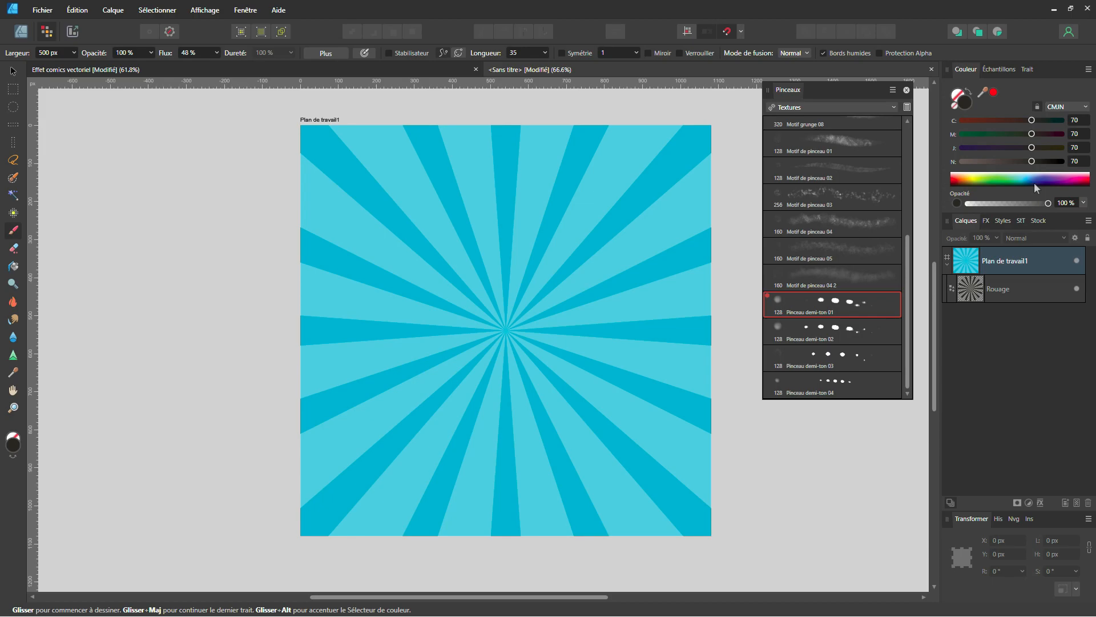
Paint a large round patch of halftone dots over the centre of the rays on a new pixel layer
click(506, 330)
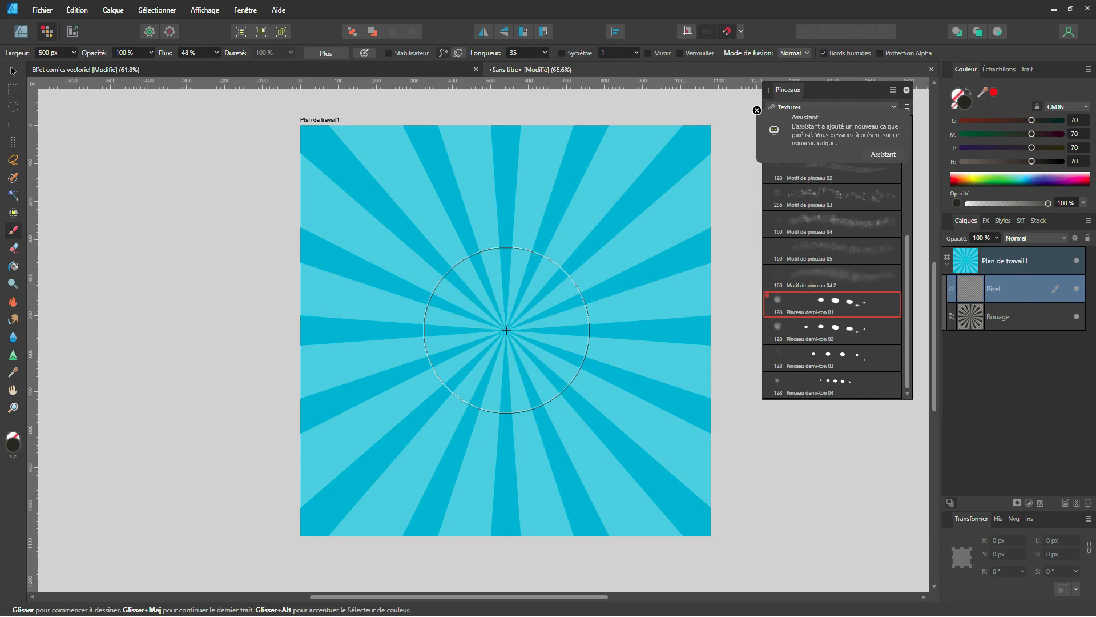
mouse_move(485, 300)
mouse_down()
mouse_move(464, 310)
mouse_move(459, 345)
mouse_move(485, 371)
mouse_move(514, 370)
mouse_move(560, 303)
mouse_up()
mouse_move(517, 261)
mouse_down()
mouse_move(461, 277)
mouse_move(432, 310)
mouse_move(432, 367)
mouse_move(467, 409)
mouse_move(510, 412)
mouse_move(563, 393)
mouse_move(582, 358)
mouse_move(568, 306)
mouse_move(531, 275)
mouse_move(454, 272)
mouse_move(418, 303)
mouse_move(413, 349)
mouse_move(432, 388)
mouse_move(487, 413)
mouse_move(554, 372)
mouse_move(565, 303)
mouse_move(516, 261)
mouse_move(479, 271)
mouse_up()
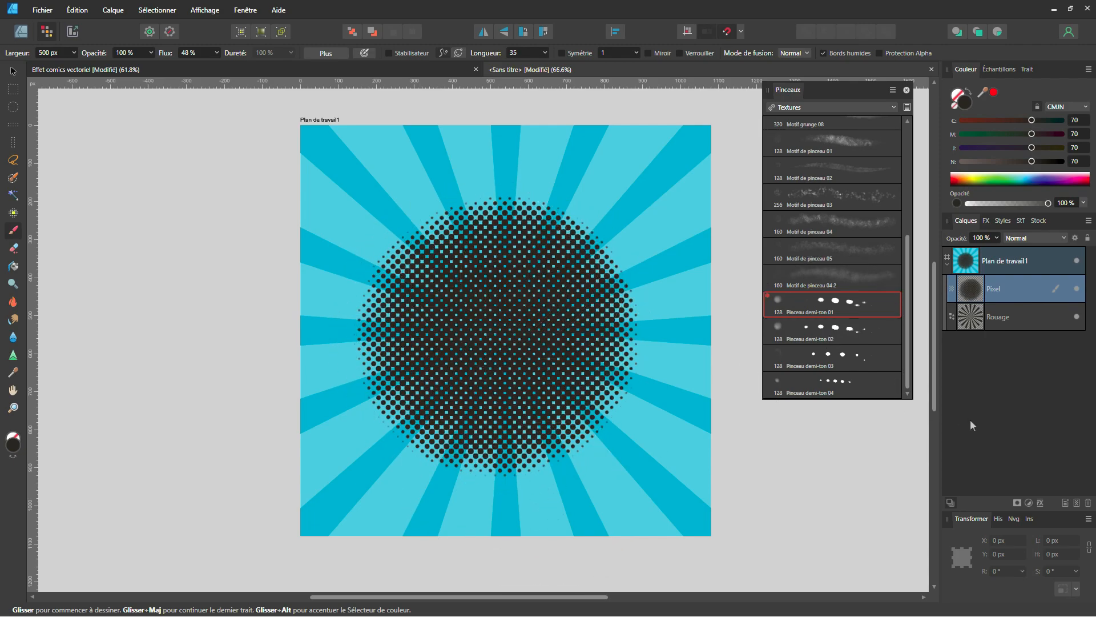
Set the halftone pixel layer's blend mode to Lumière vive and enlarge the dots to about 870 × 855 px
click(1038, 237)
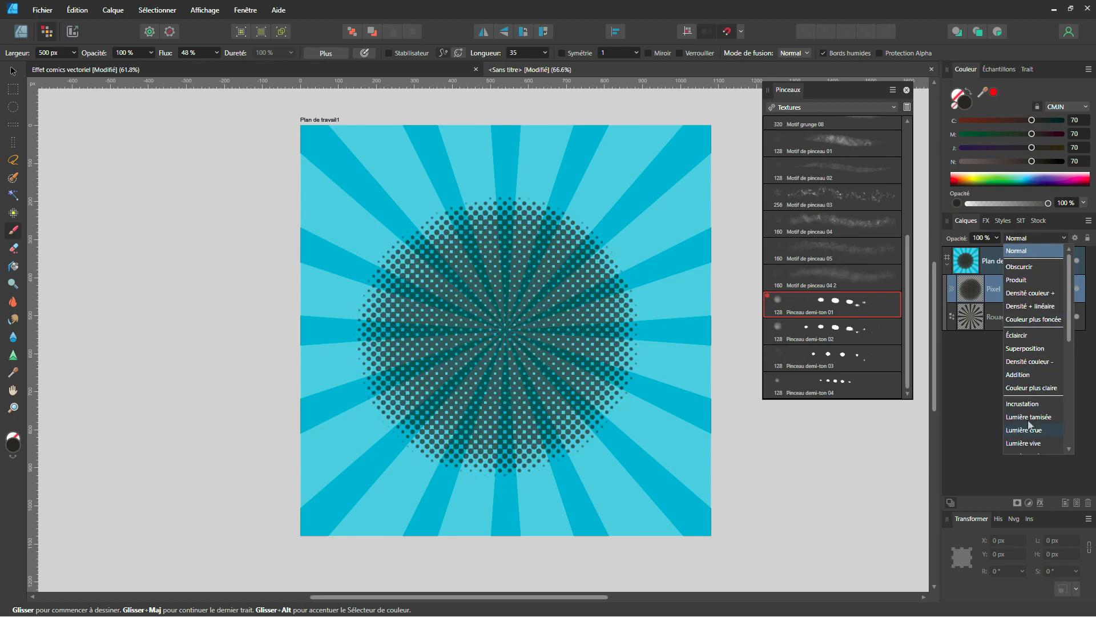
click(1031, 443)
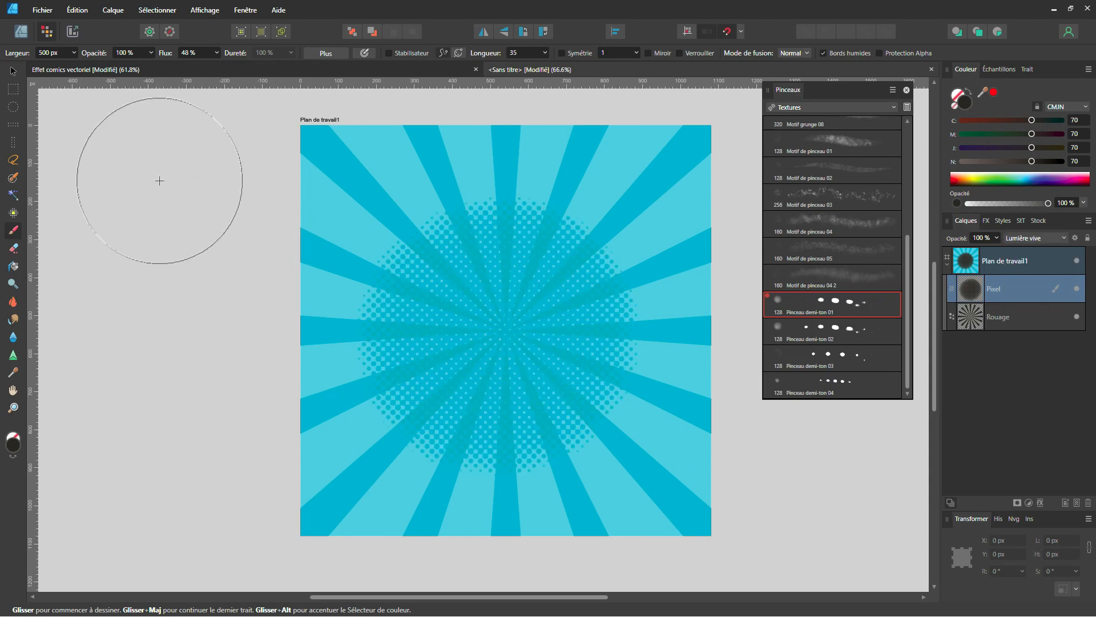
click(12, 73)
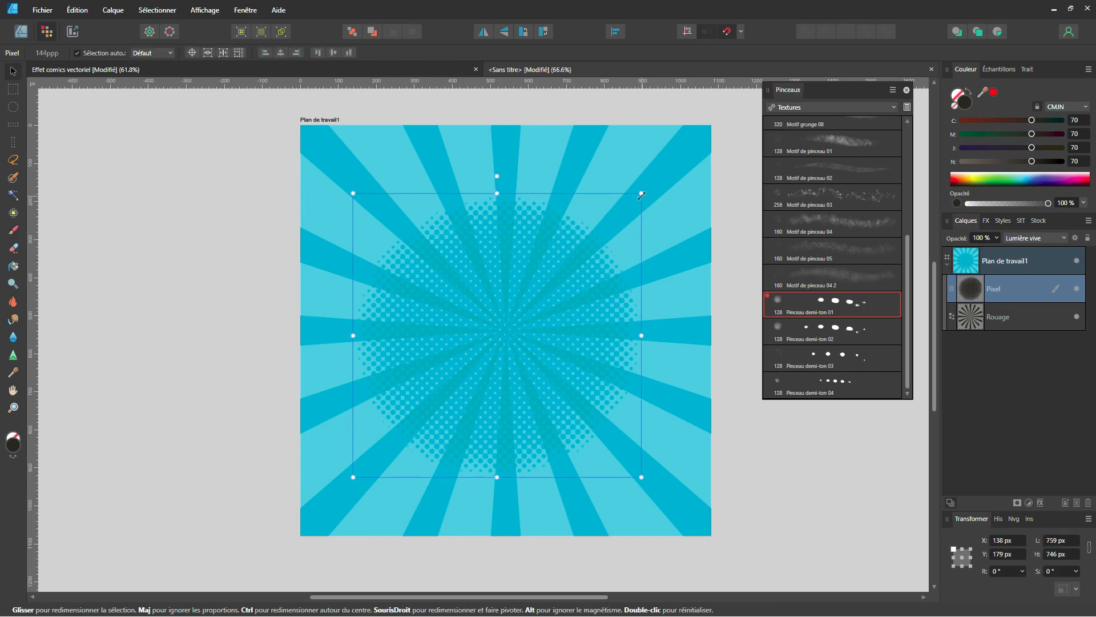
mouse_move(641, 194)
mouse_down()
mouse_move(677, 160)
mouse_move(661, 186)
mouse_up()
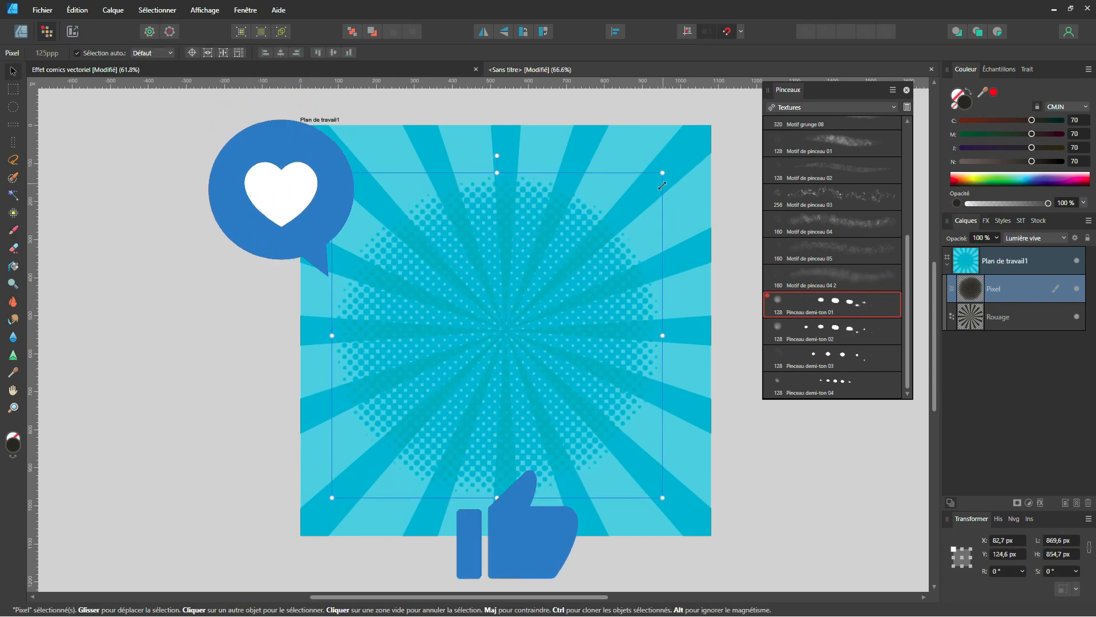
Centre the halftone dots horizontally and vertically on the artboard, then save the document from the Designer Persona
click(616, 31)
click(640, 69)
click(641, 127)
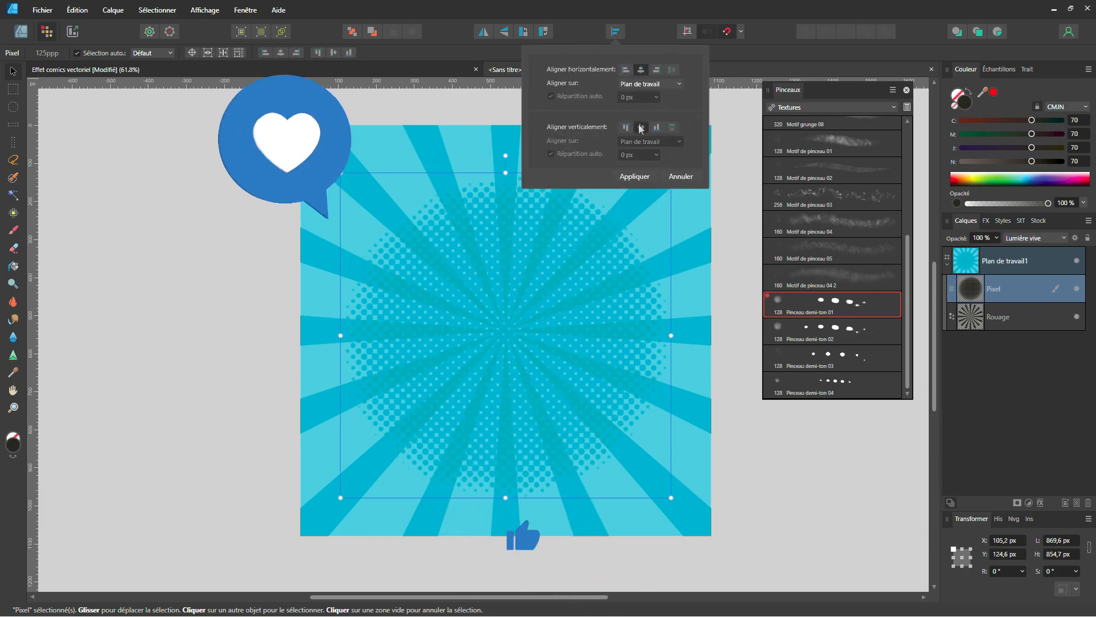
click(131, 302)
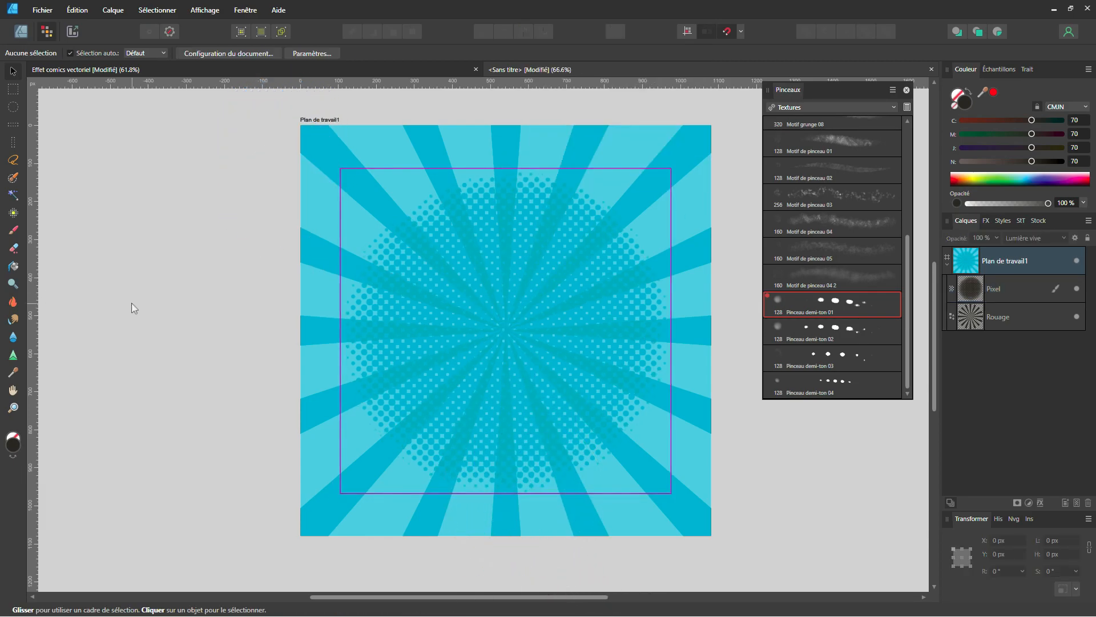
click(21, 33)
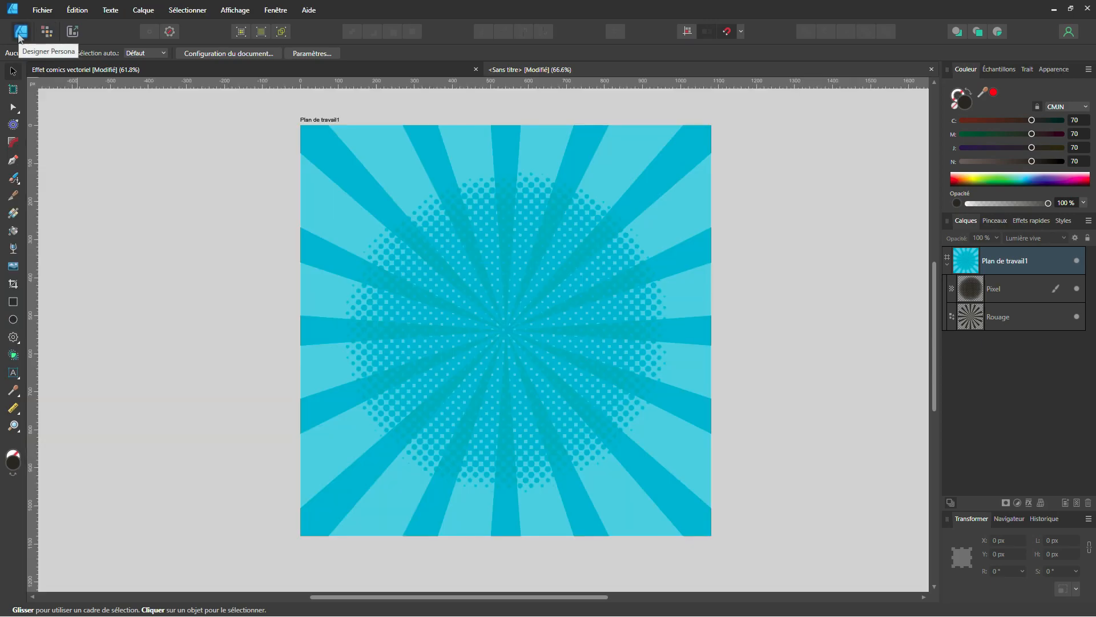
key(ctrl+shift+s)
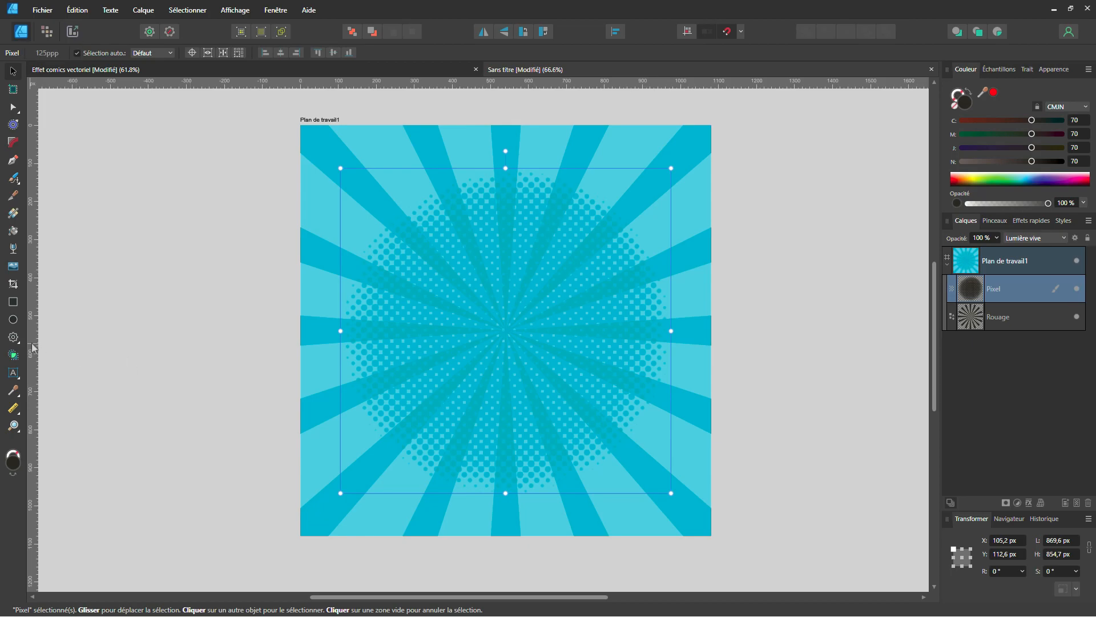
Draw a dark gear about 805 px wide over the artboard's centre with 7 teeth and a 60 % inner radius
click(13, 337)
drag(506, 330, 644, 475)
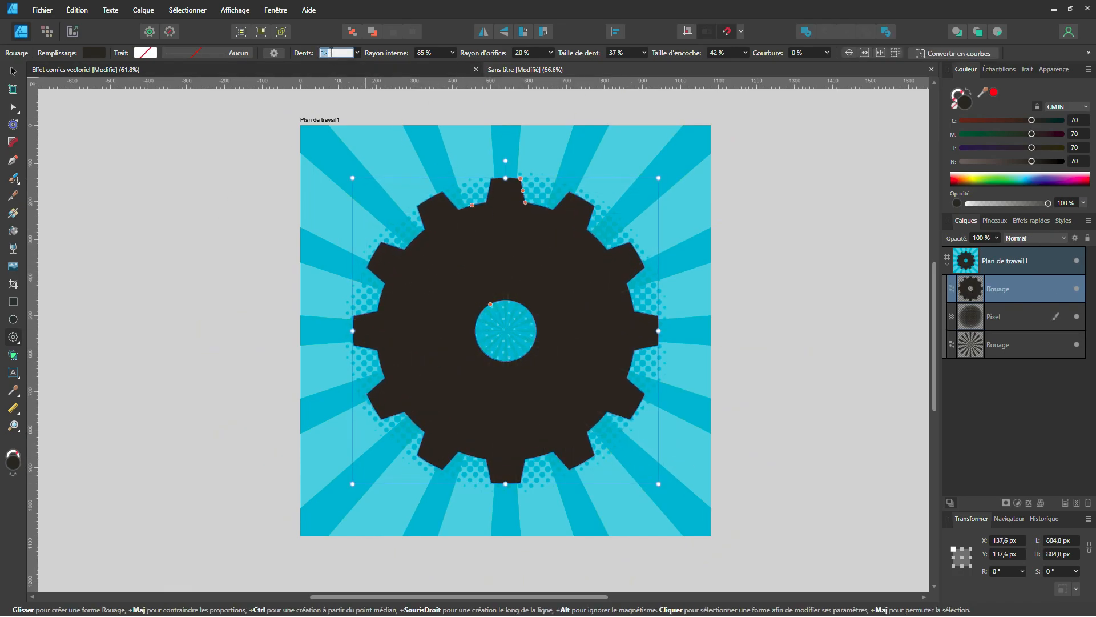
key(Tab)
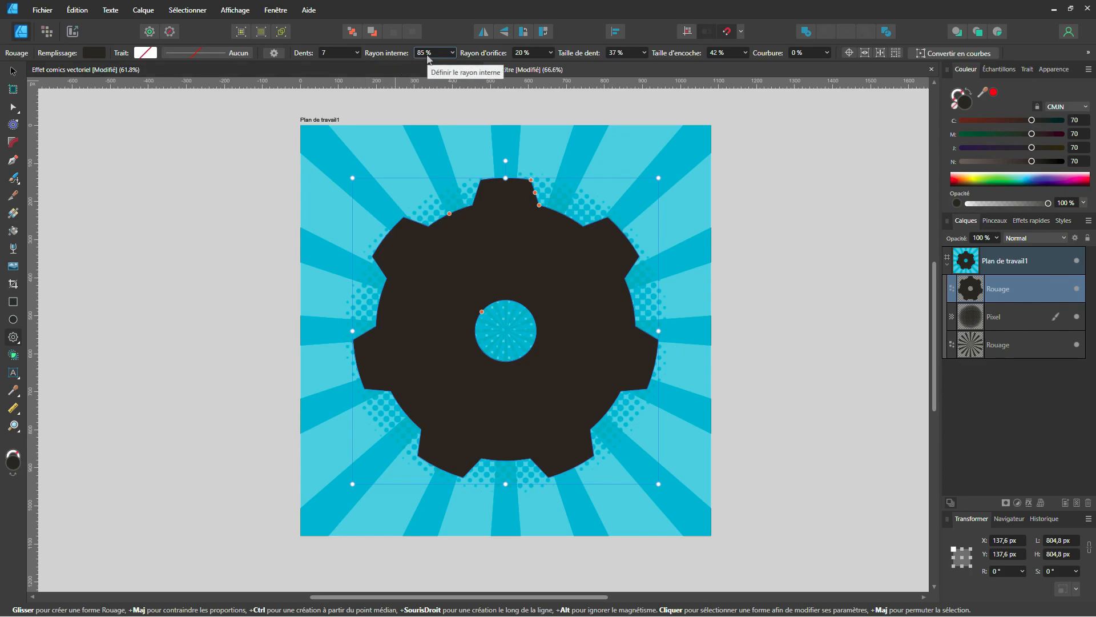
text(60)
key(Return)
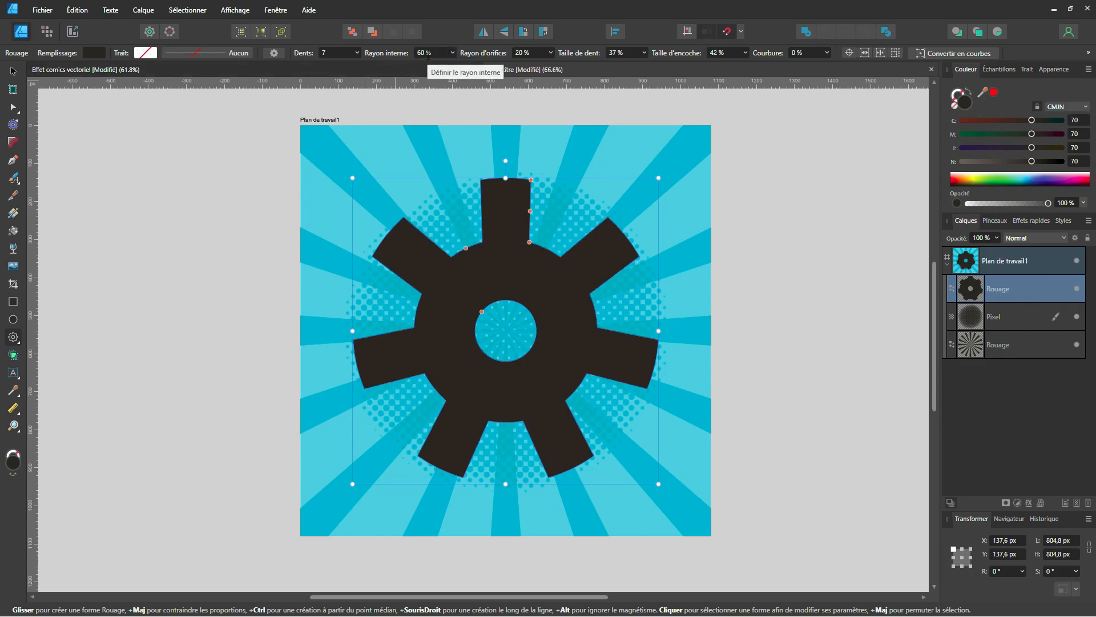
Set the gear's hole radius and tooth size both to 0 %
click(527, 53)
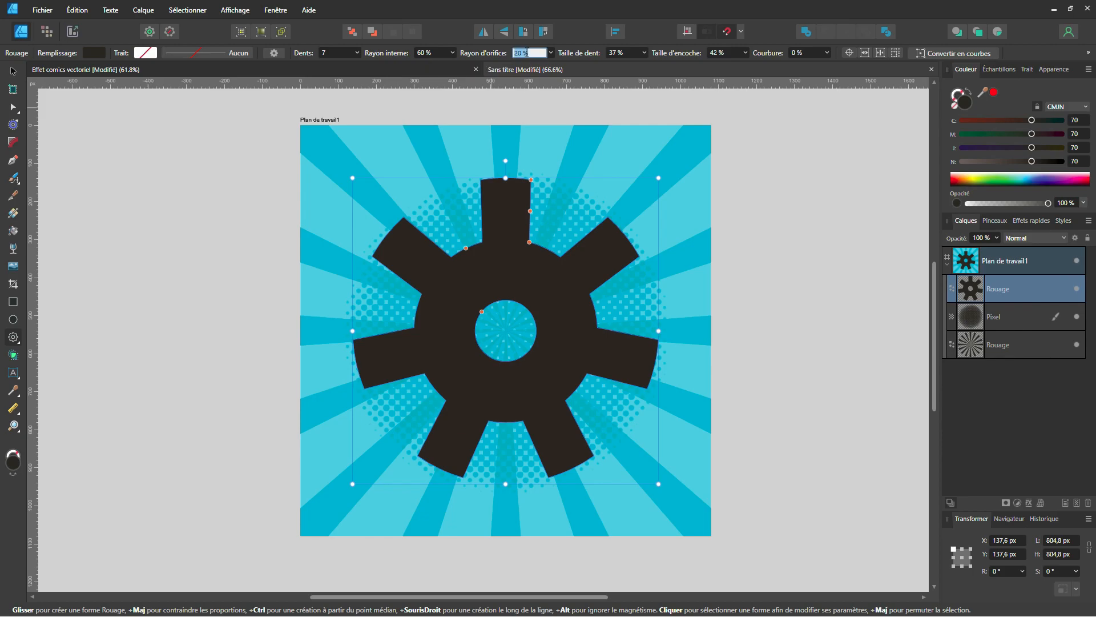
text(0)
key(Return)
click(621, 52)
text(0)
key(Return)
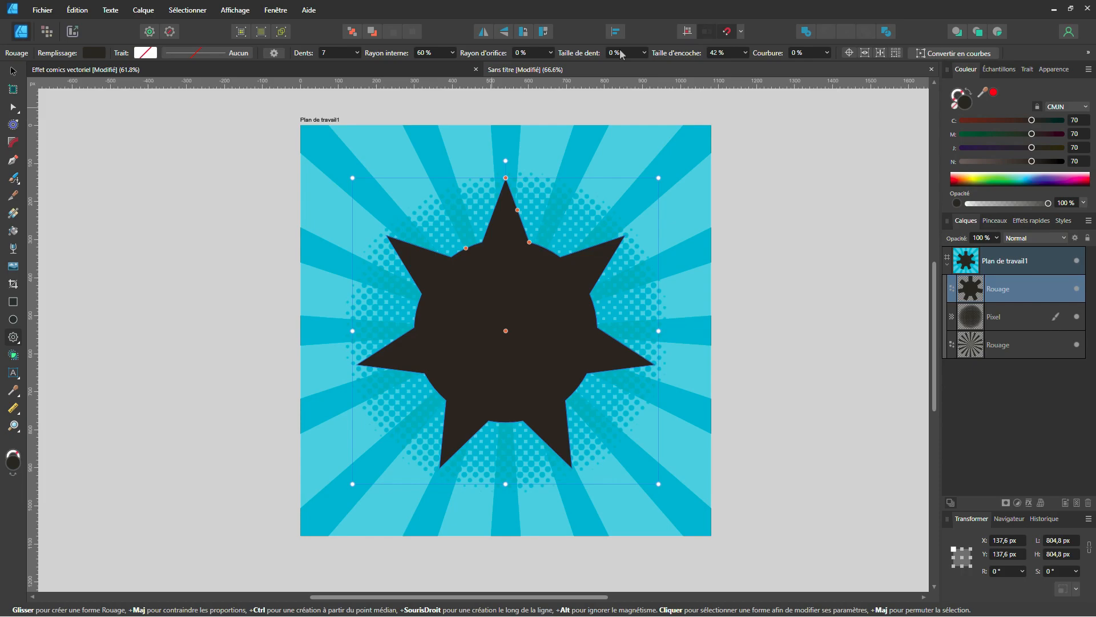
Set the gear's notch size to 0 % and its curvature to -100 % for a spiky burst
click(731, 53)
text(0)
key(Return)
click(808, 53)
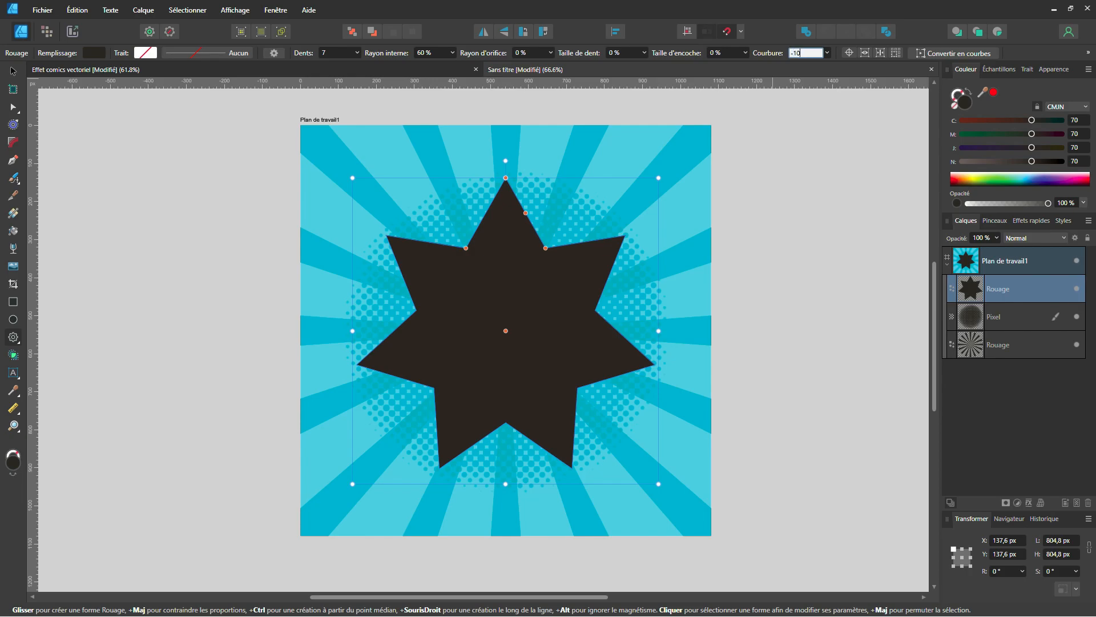
text(-100)
key(Return)
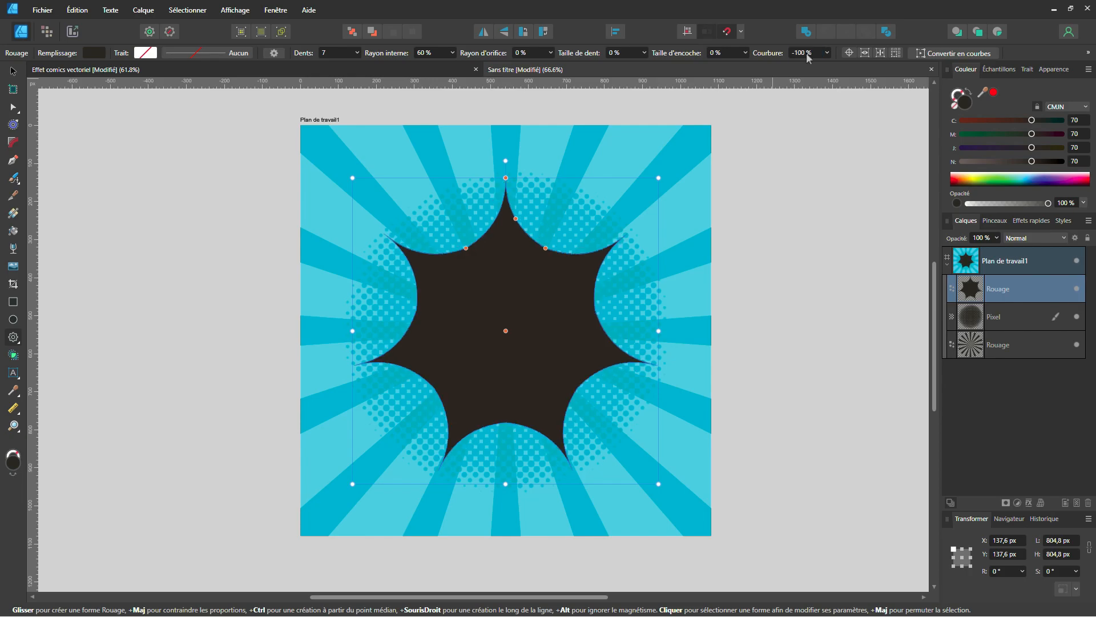
Convert the dark burst shape to curves
key(v)
scroll(528, 355, up, 5)
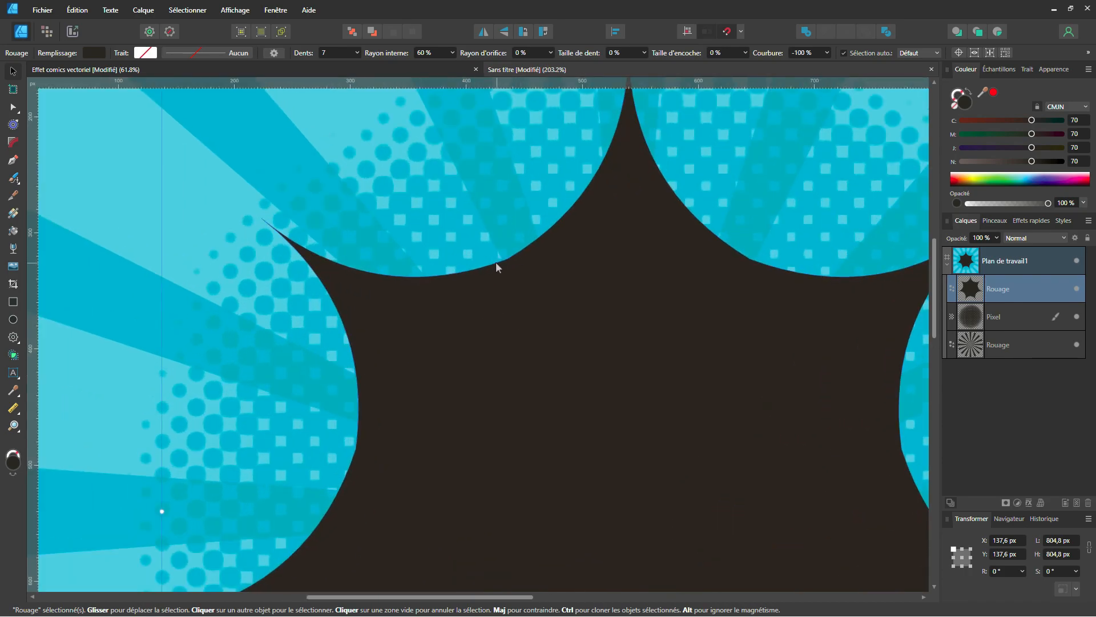
scroll(560, 294, down, 3)
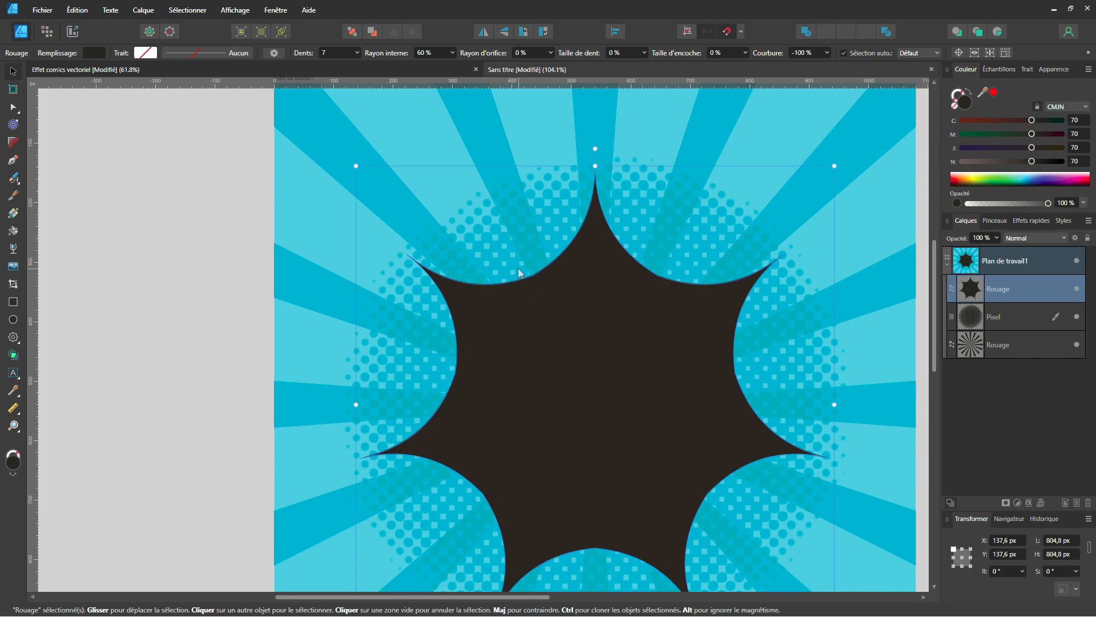
scroll(577, 276, down, 1)
scroll(573, 289, up, 1)
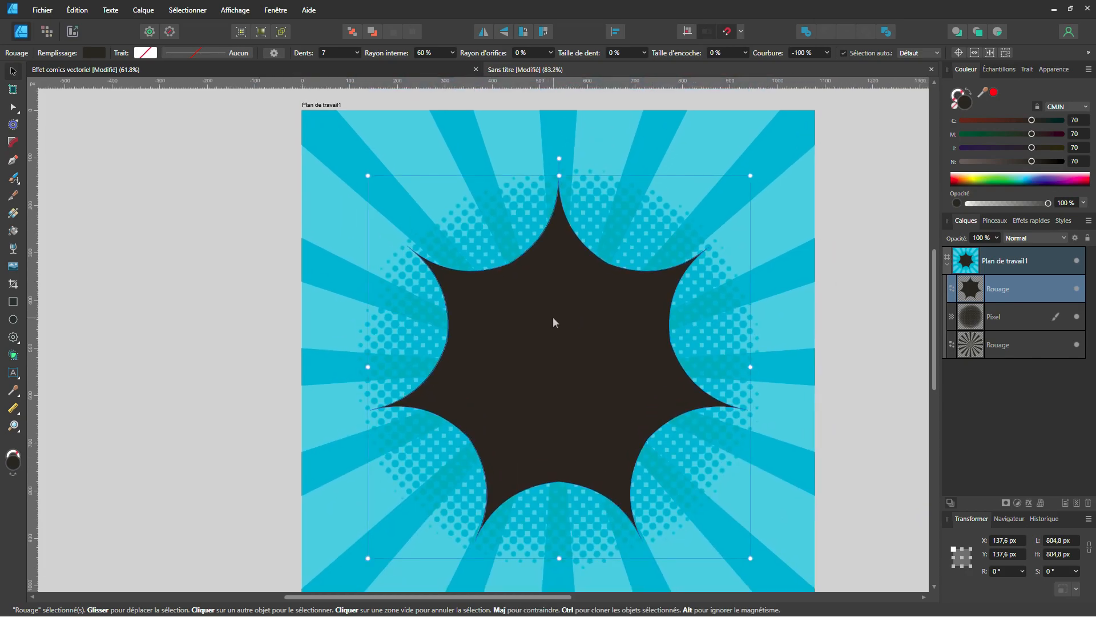
right_click(541, 315)
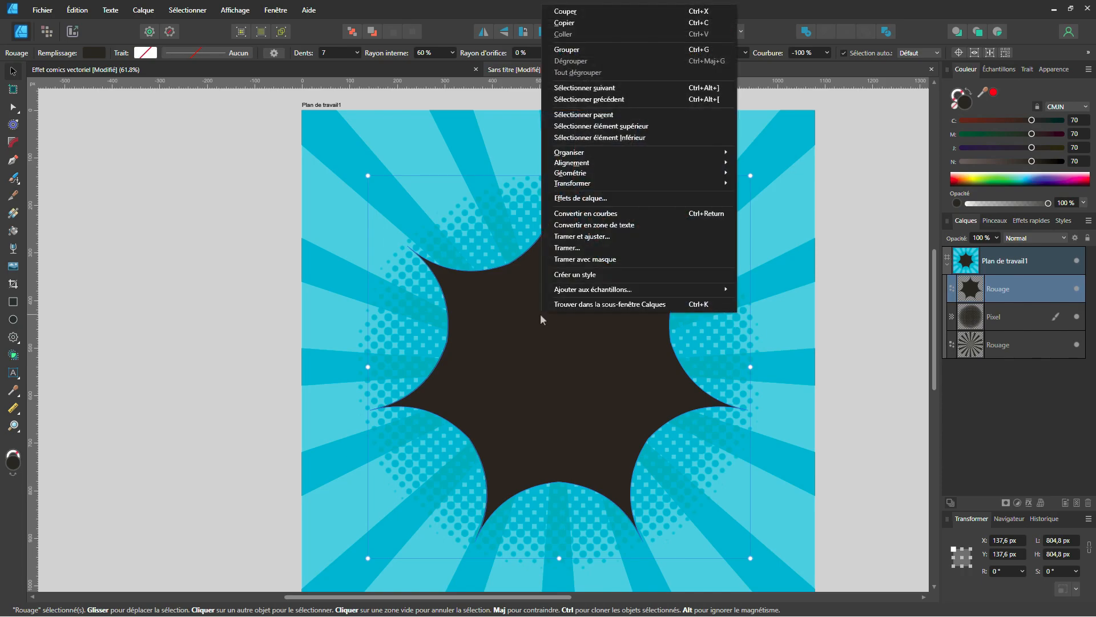
click(565, 213)
Round the burst's seven inner nodes together to about 180 px with the Corner tool and bake the corners
click(447, 341)
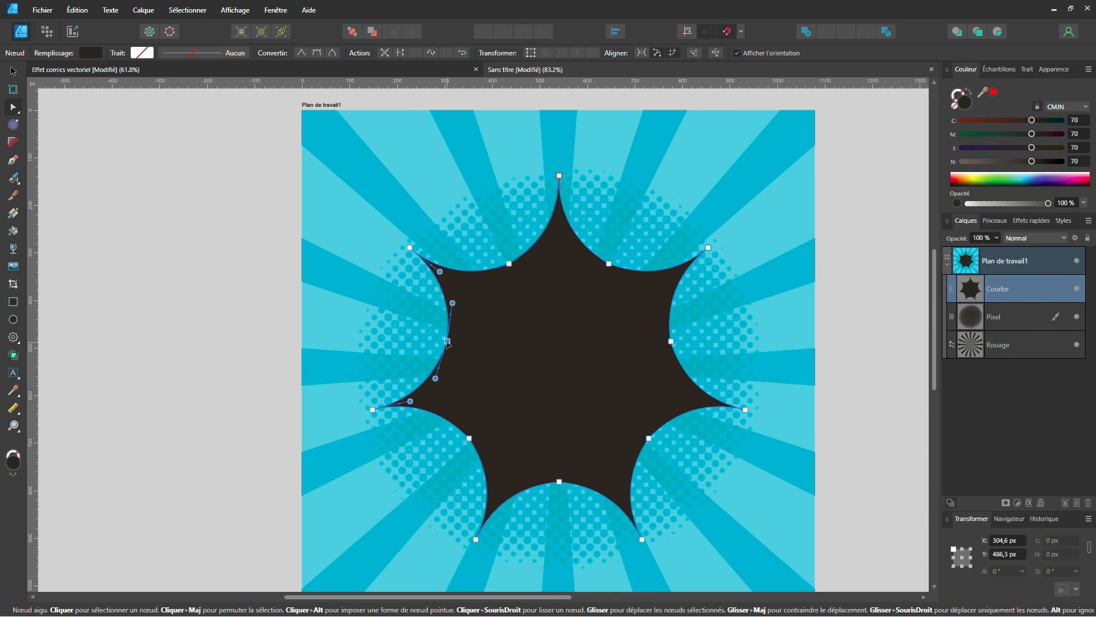
shift+click(509, 264)
shift+click(609, 264)
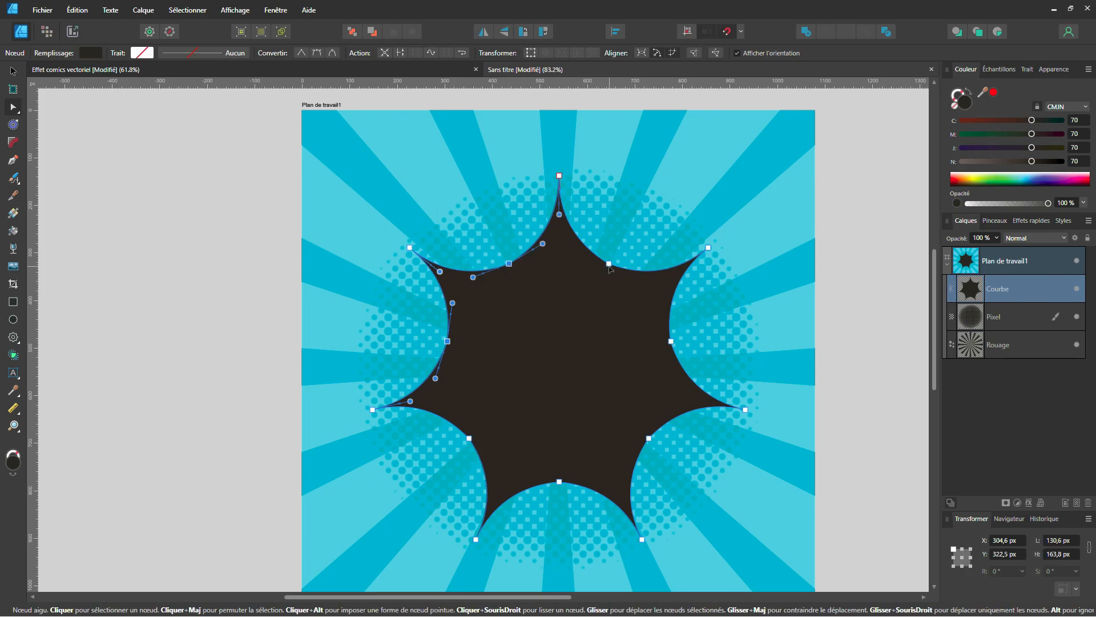
shift+click(671, 341)
shift+click(649, 438)
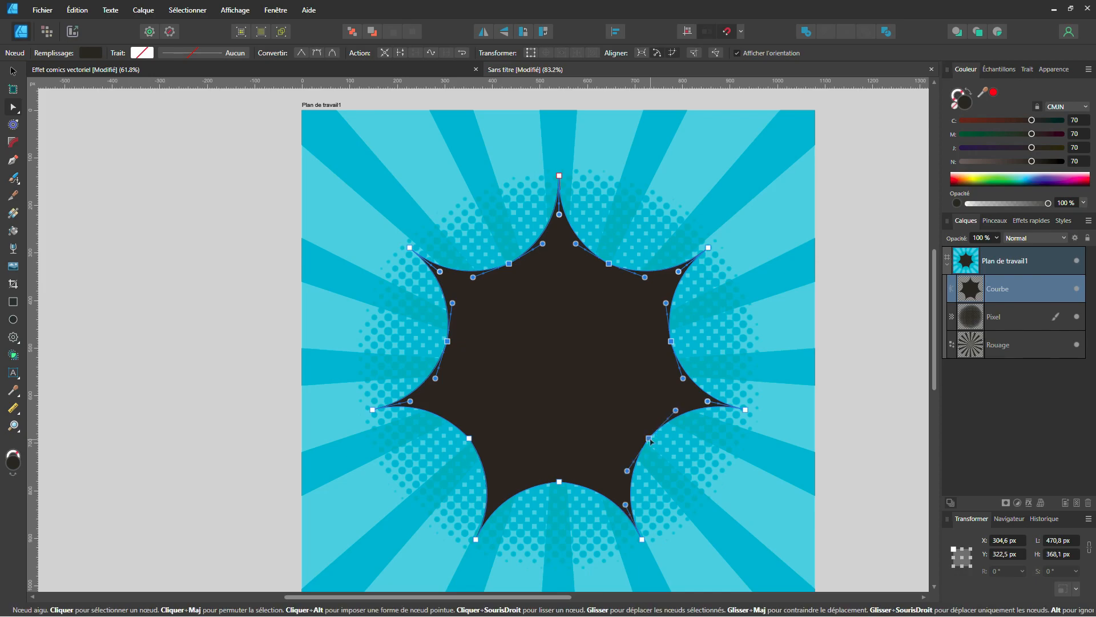
shift+click(559, 482)
shift+click(468, 438)
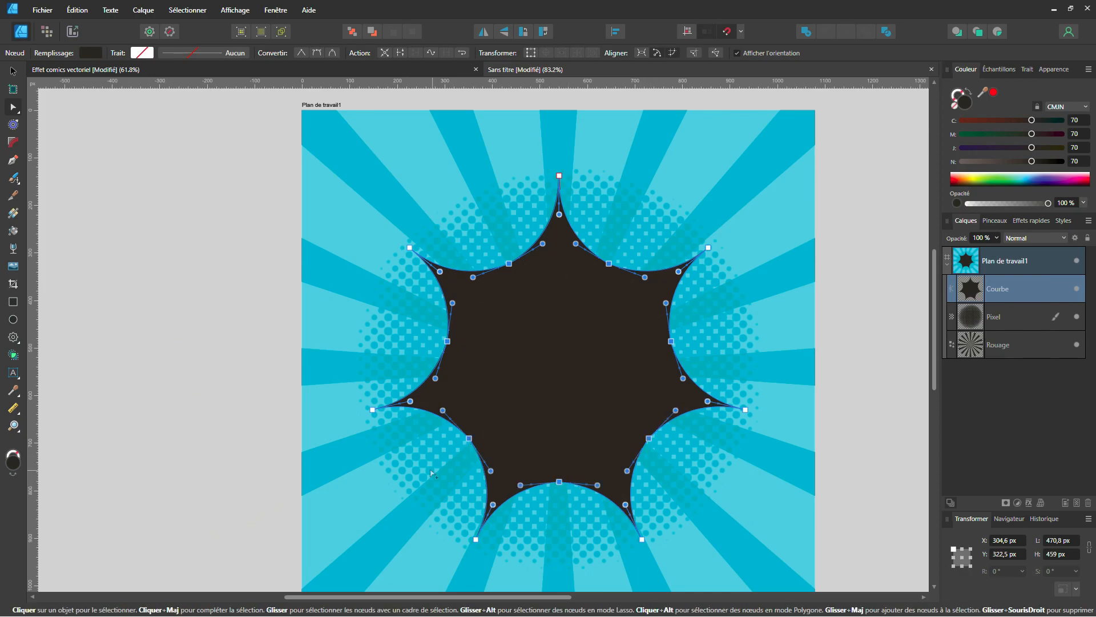
click(10, 144)
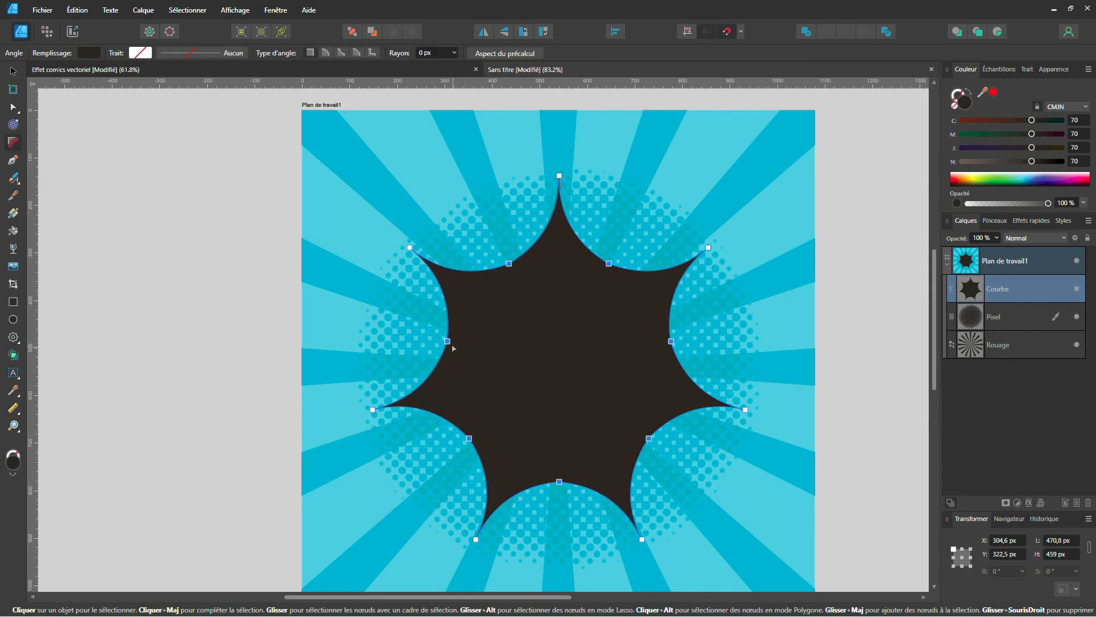
drag(469, 345, 329, 338)
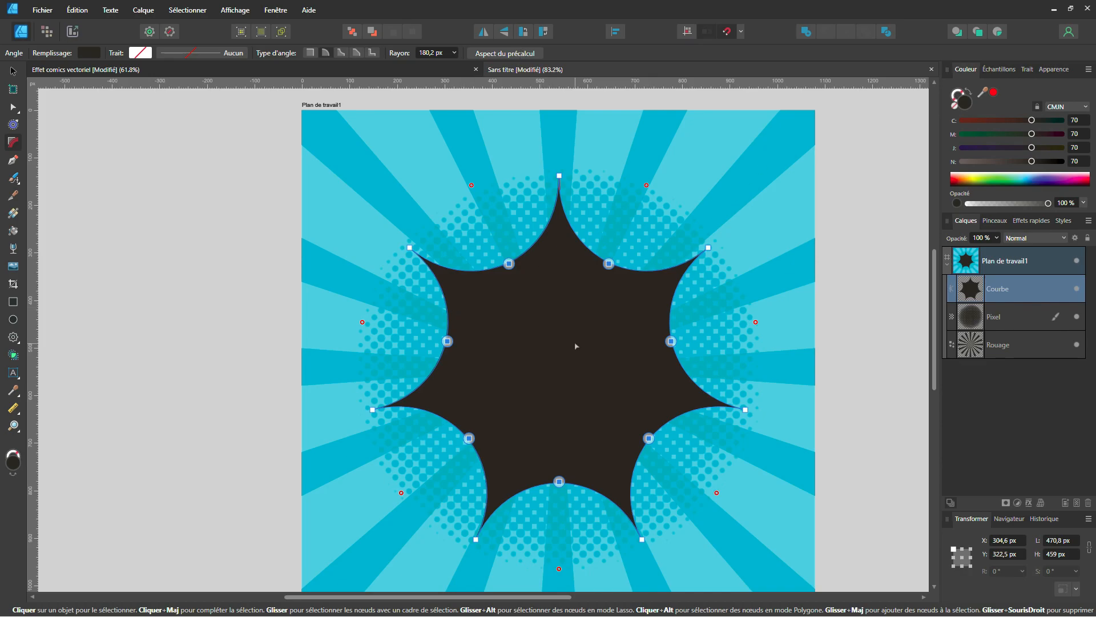
click(524, 54)
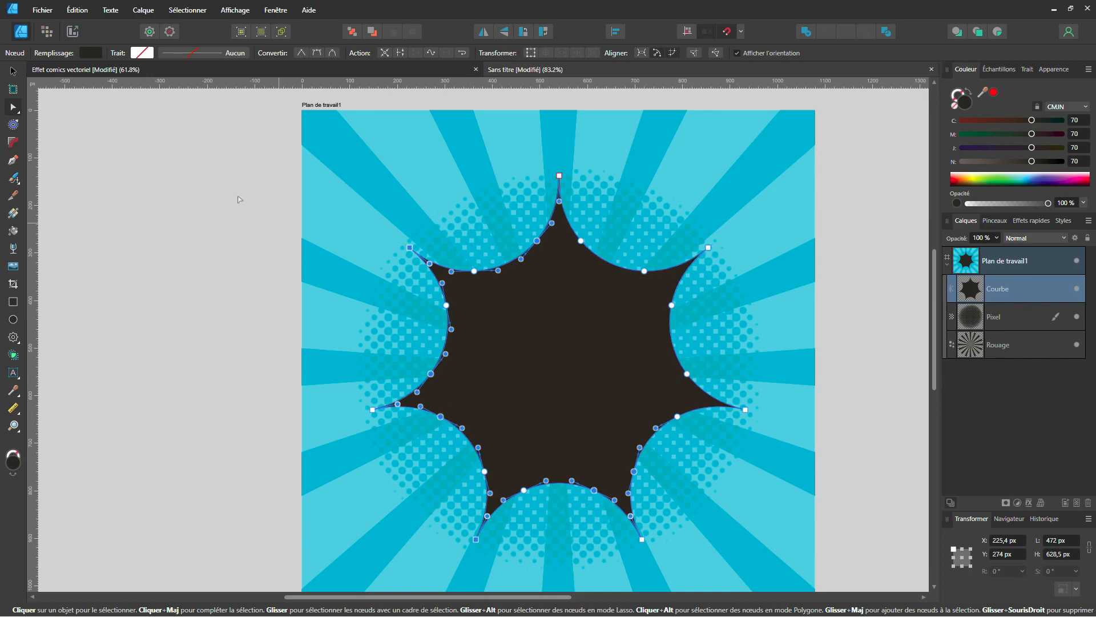
Shear the dark burst shape vertically by about -3.8° so that its right side slants upward
key(v)
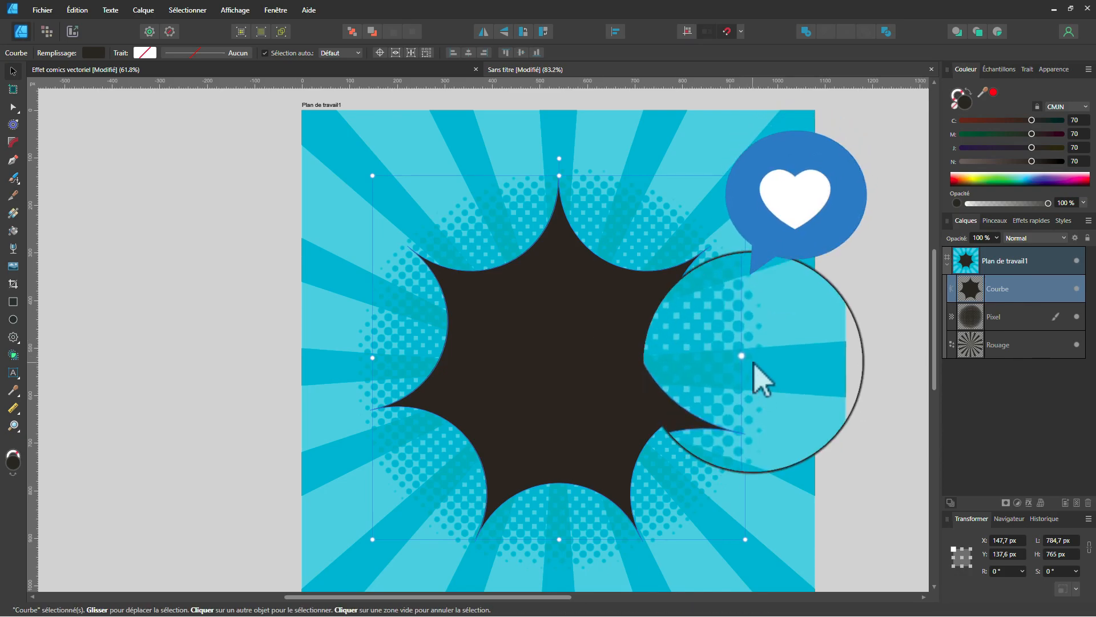
drag(743, 359, 754, 329)
drag(541, 380, 544, 389)
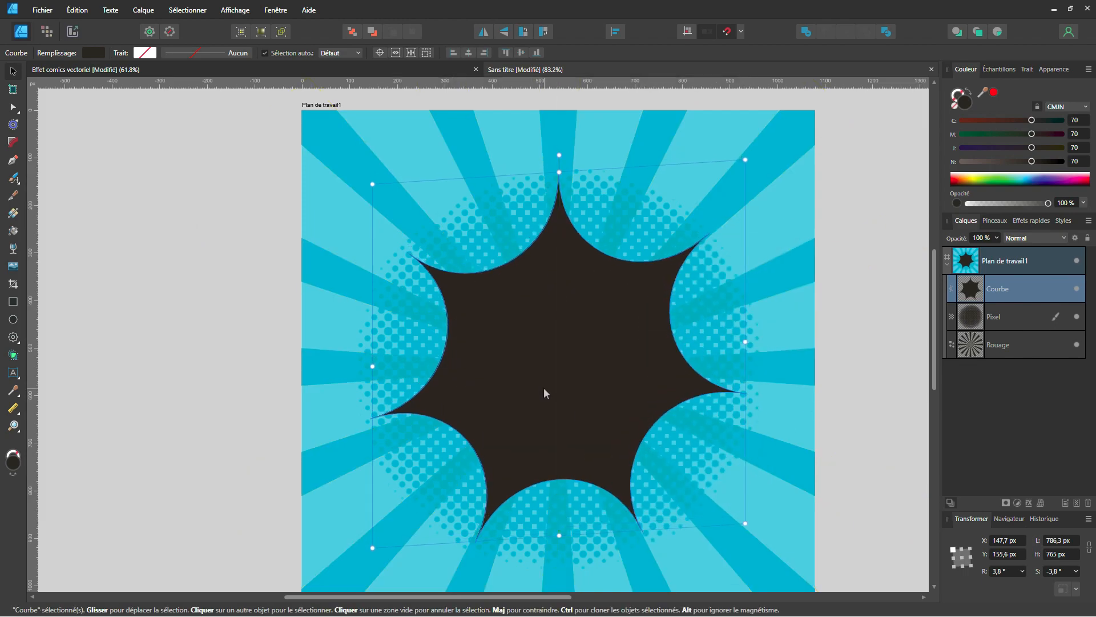
Duplicate the burst, shrink the copy about its centre to about 728 × 708 px and fill it light yellow
right_click(1017, 284)
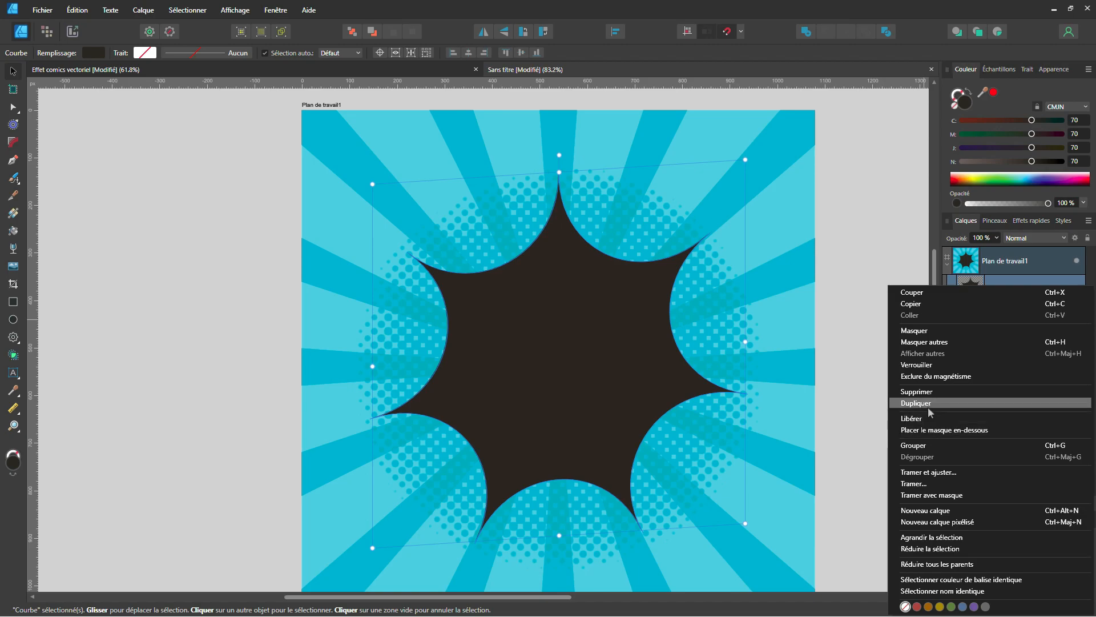
click(928, 406)
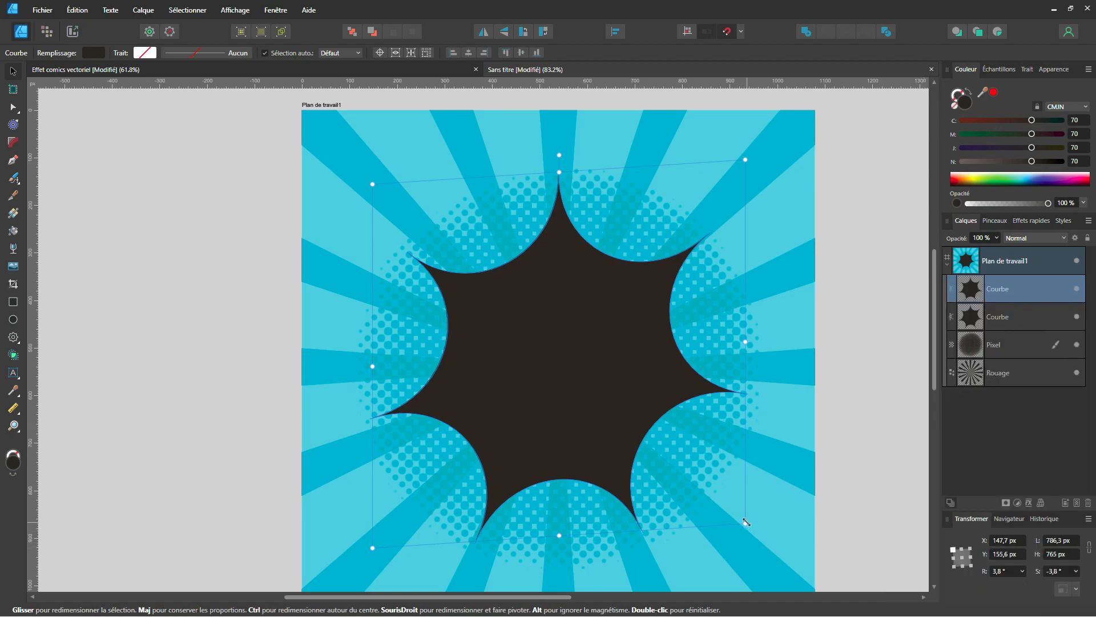
drag(744, 521, 729, 513)
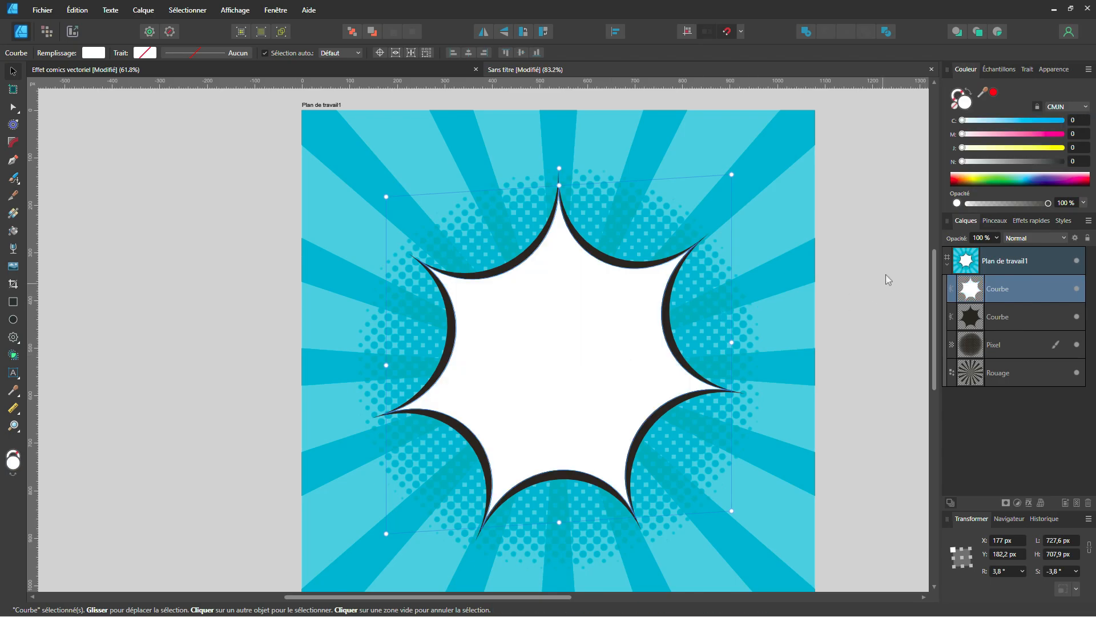
drag(978, 148, 1030, 150)
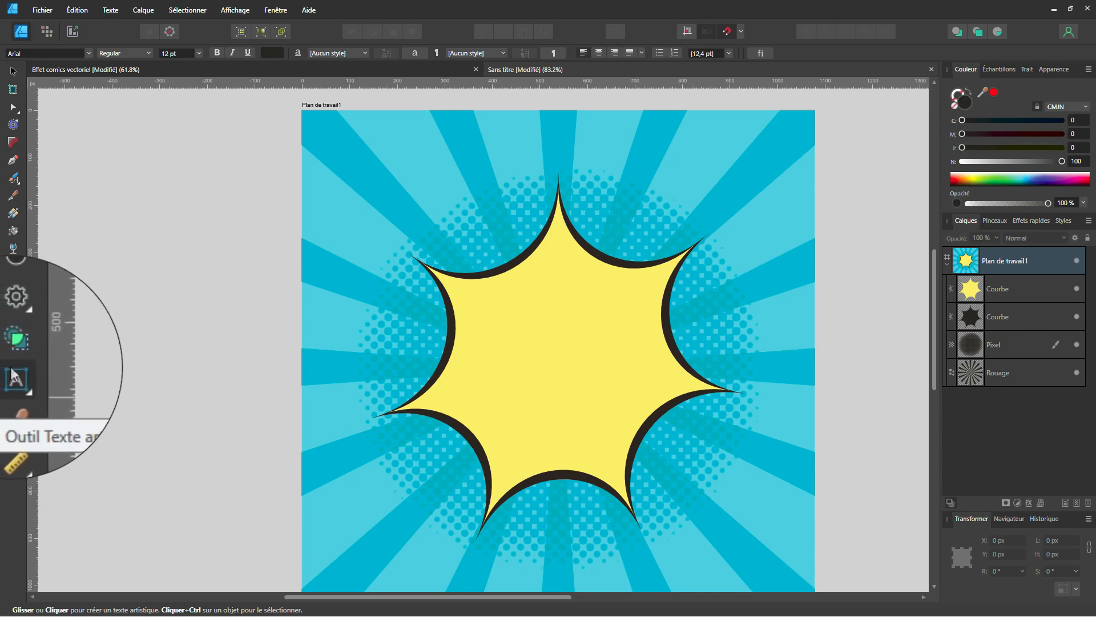
Start a large artistic text of about 75.5 pt over the burst and set its font to Komika Axis
drag(392, 331, 442, 383)
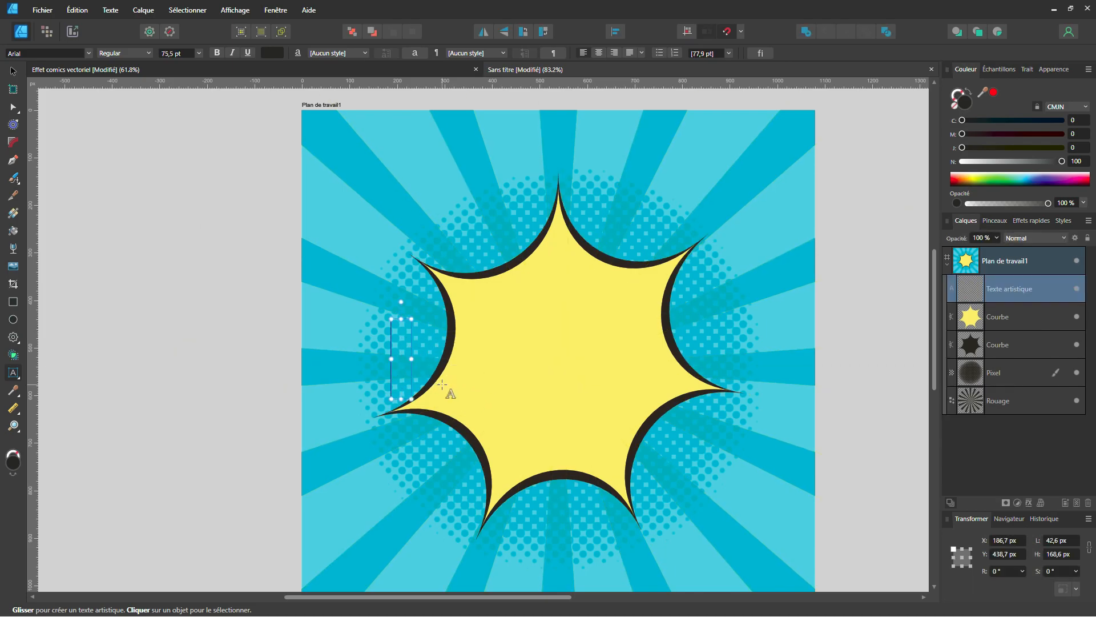
click(74, 53)
text(Komika Axis)
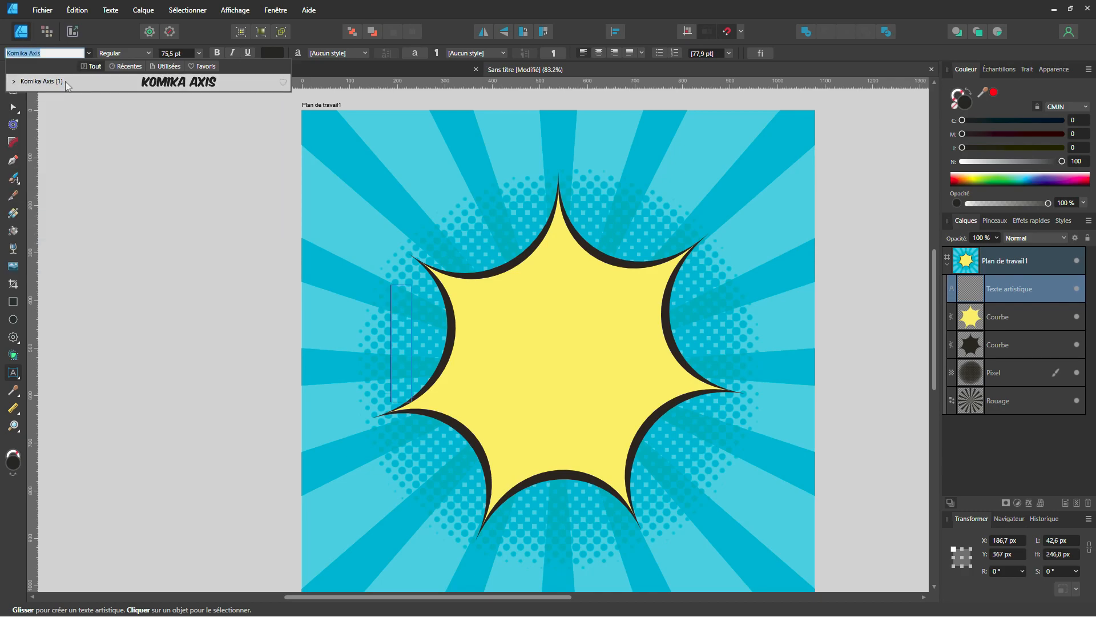
click(68, 86)
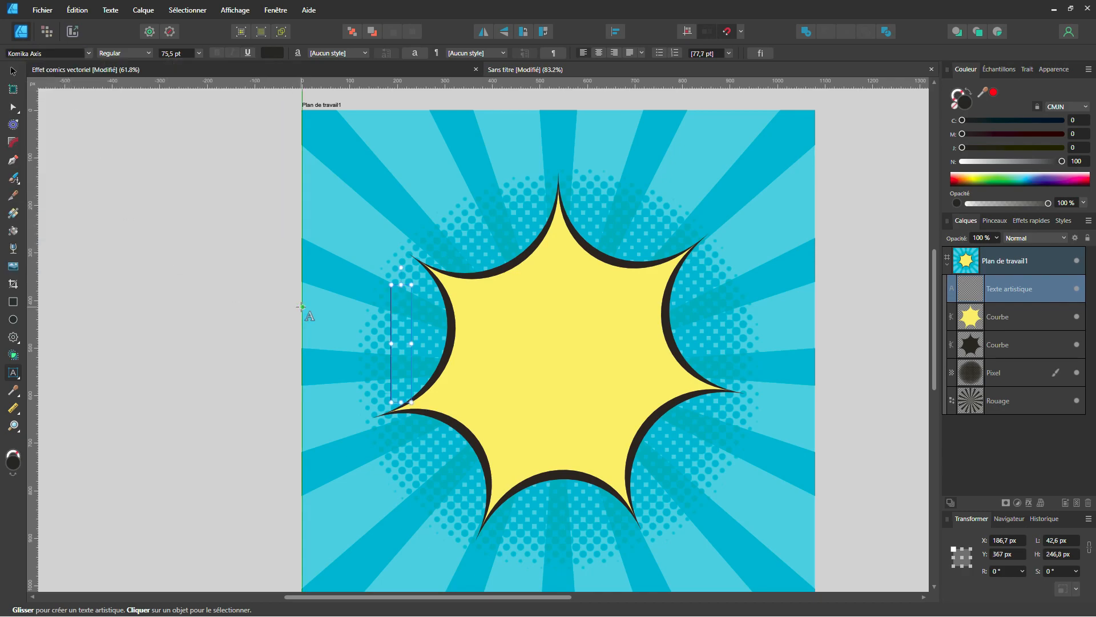
Enter "WOOW !" as the text, enlarge it to about 109.1 pt and slant it upward about 5.5° across the burst
text(WOOW !)
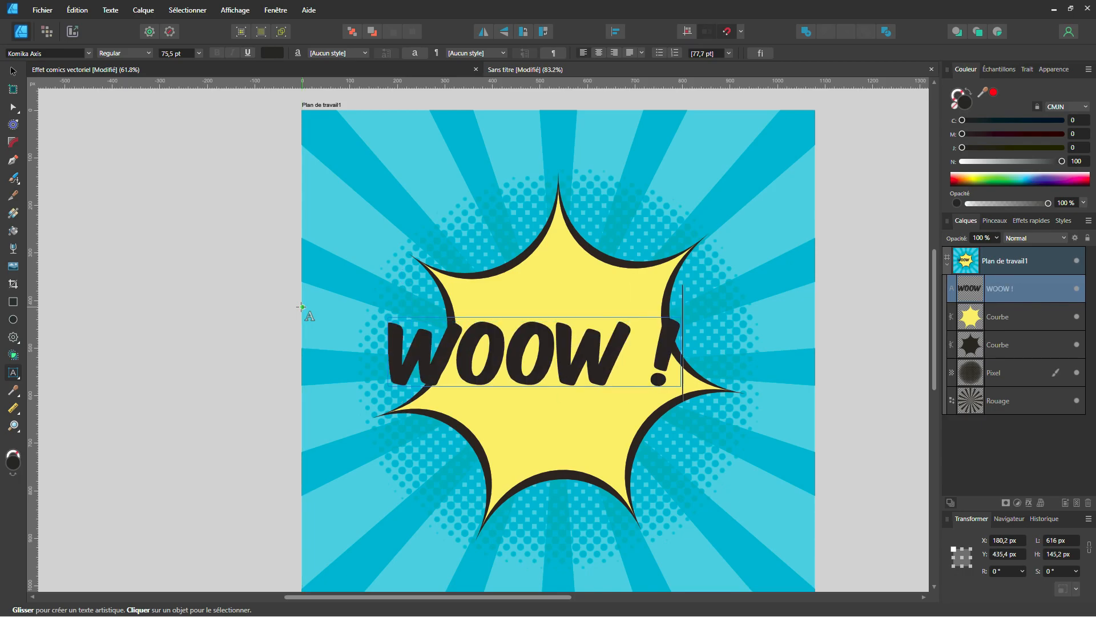
key(Escape)
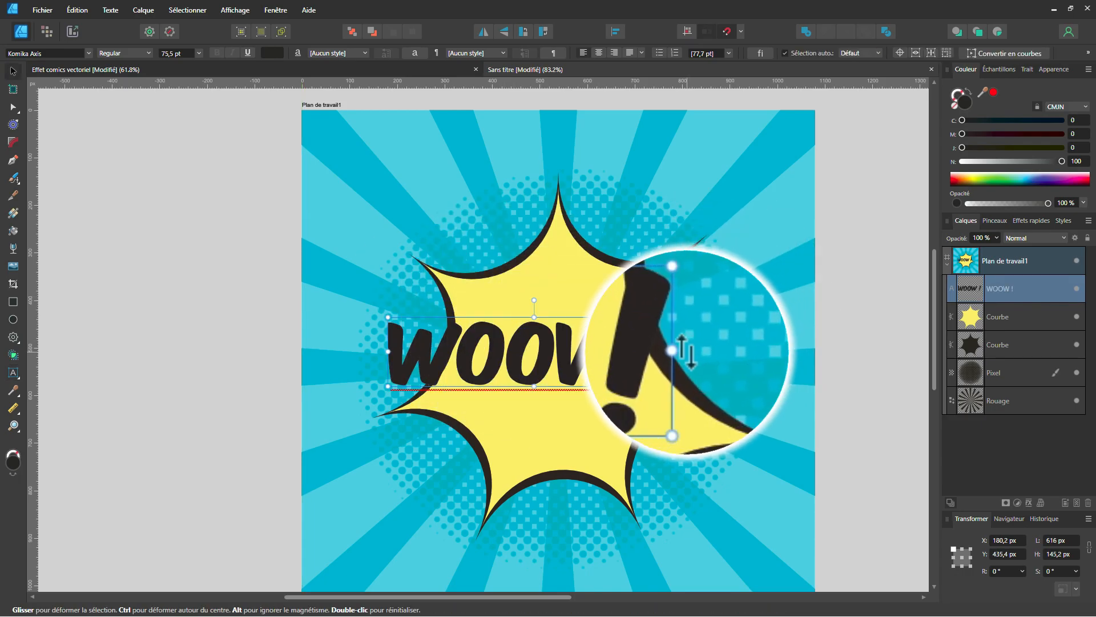
drag(688, 349, 779, 417)
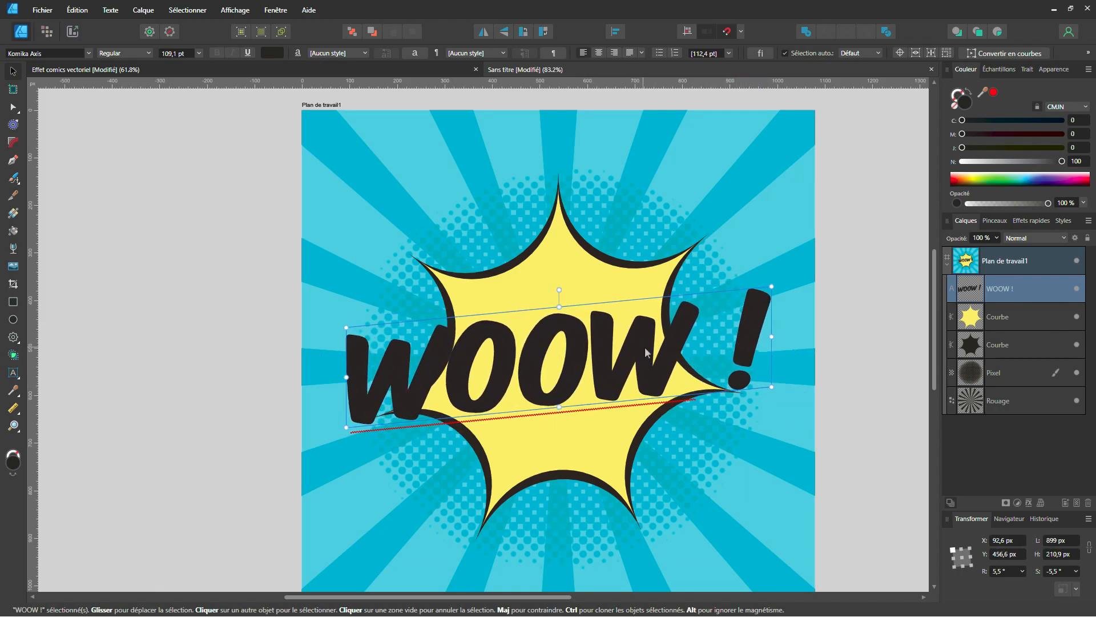
drag(660, 350, 659, 350)
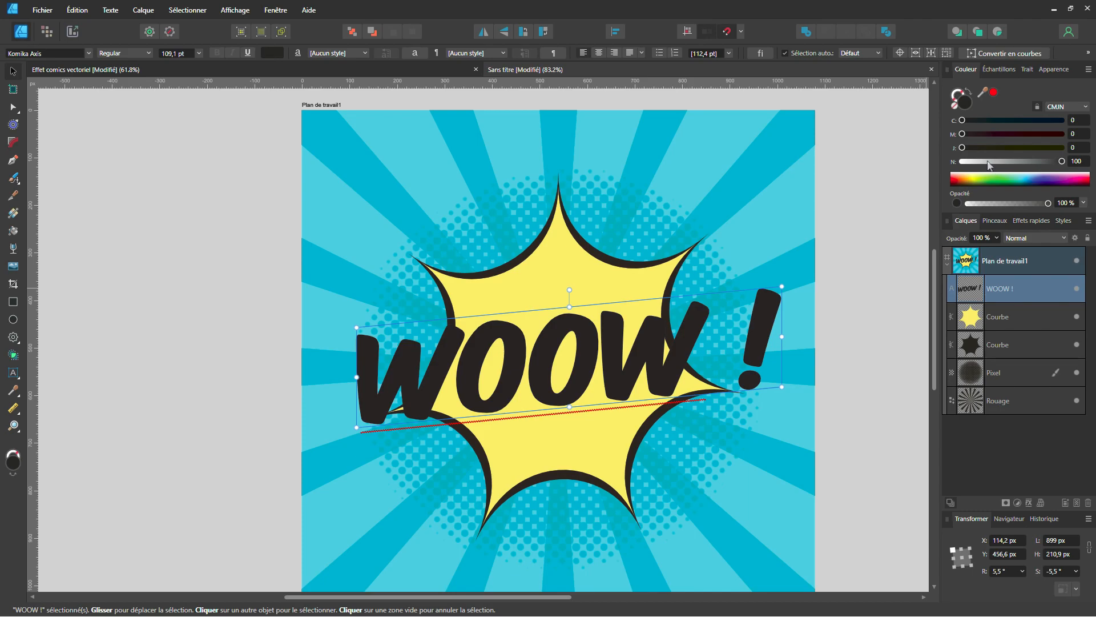
Fill the lettering with white and add a thick black Contour effect around it
drag(989, 165, 875, 166)
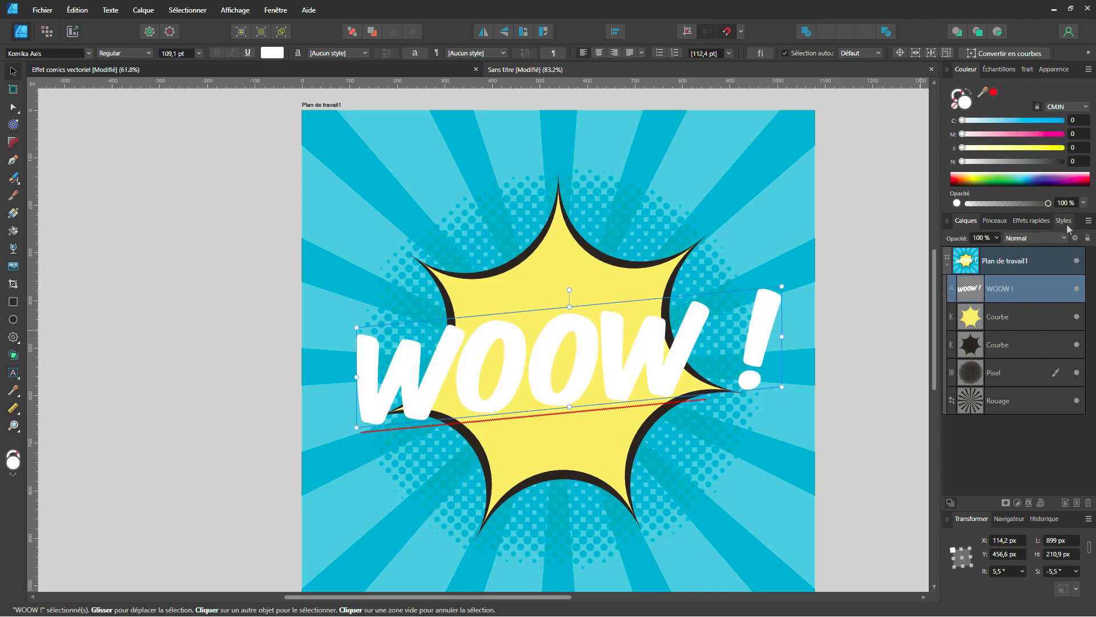
click(1031, 221)
click(961, 278)
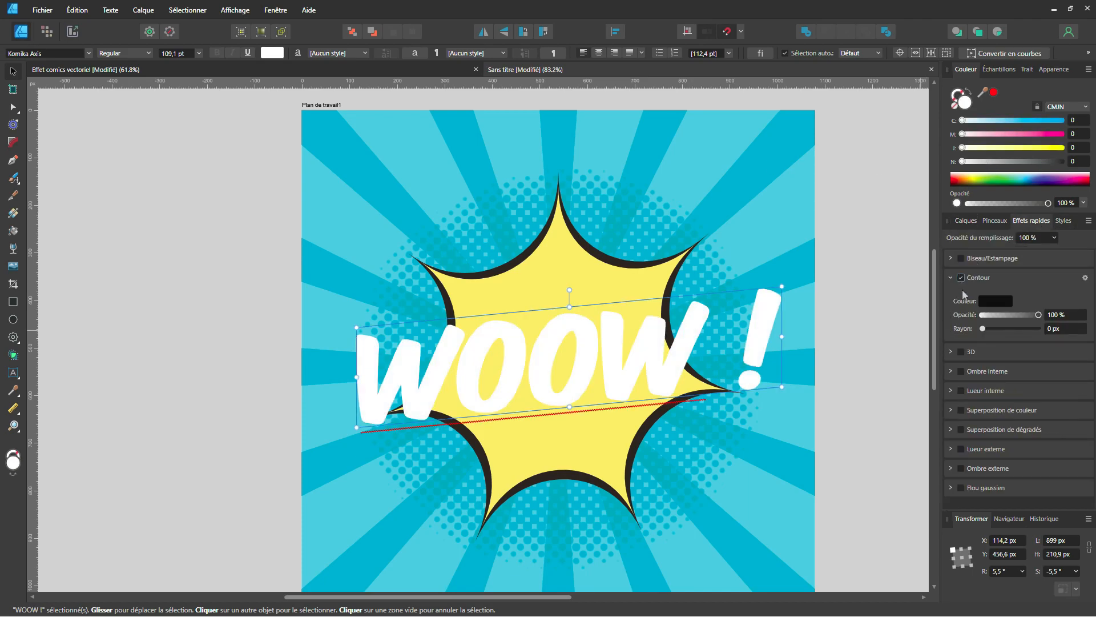
drag(982, 330, 1014, 331)
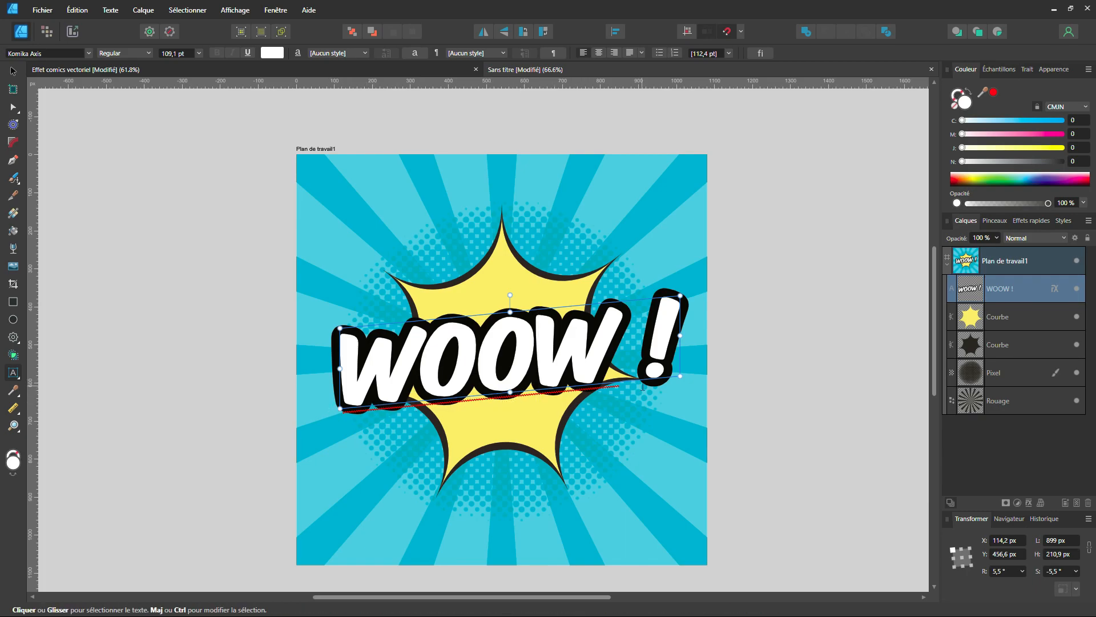
Select the word WOOW in the lettering and make the spell checker ignore it as a misspelled word
double_click(450, 405)
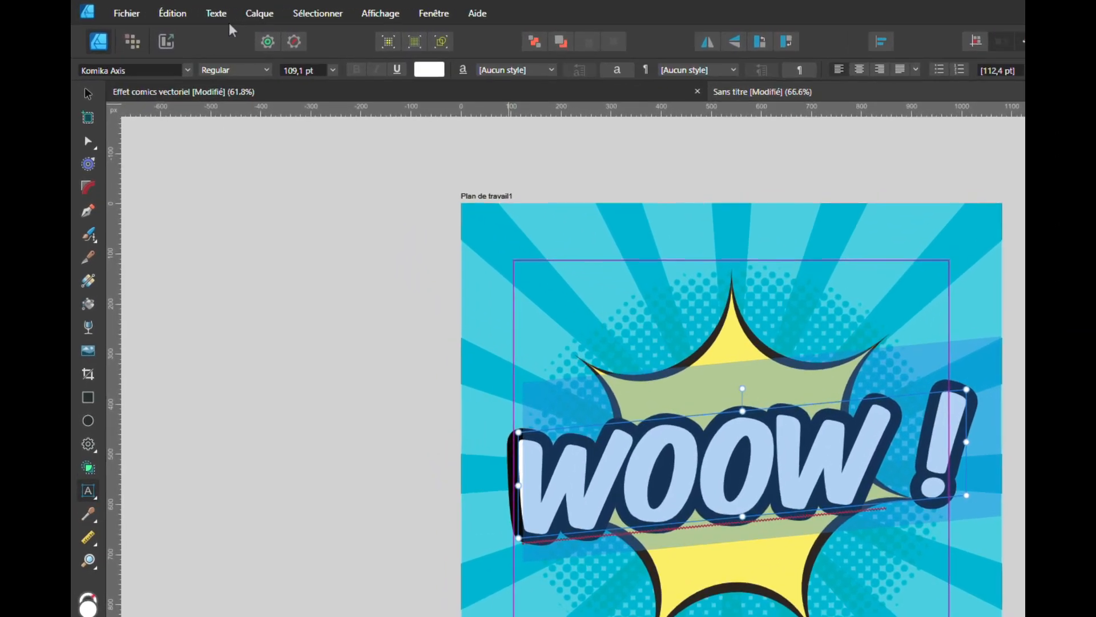
click(112, 11)
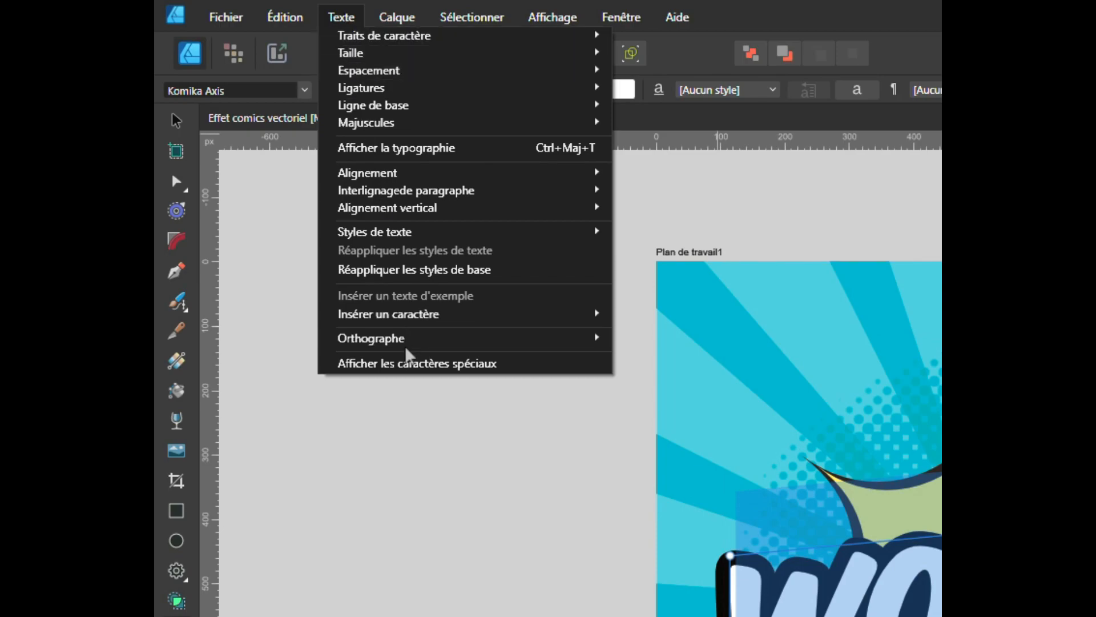
mouse_move(434, 348)
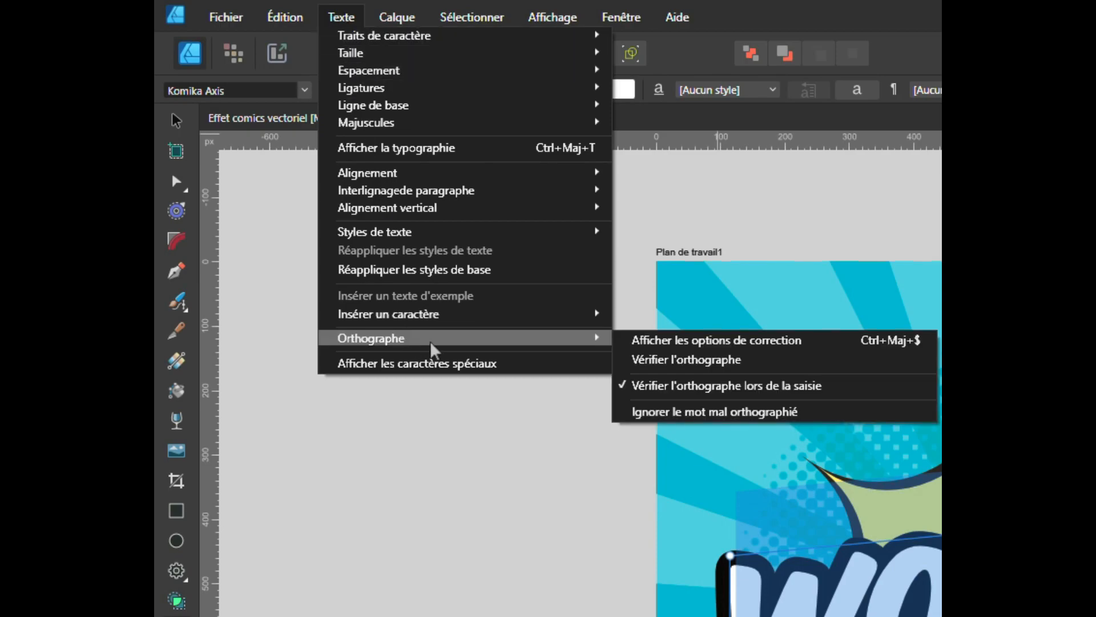
click(674, 412)
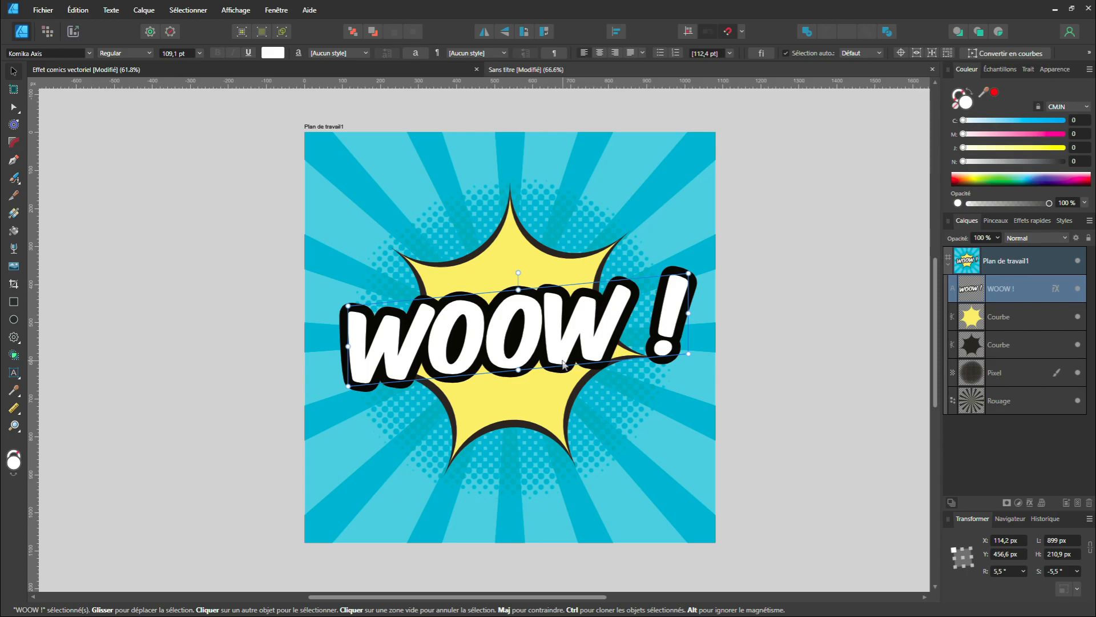
Show the Symbols studio and create a symbol from the WOOW ! lettering
click(277, 9)
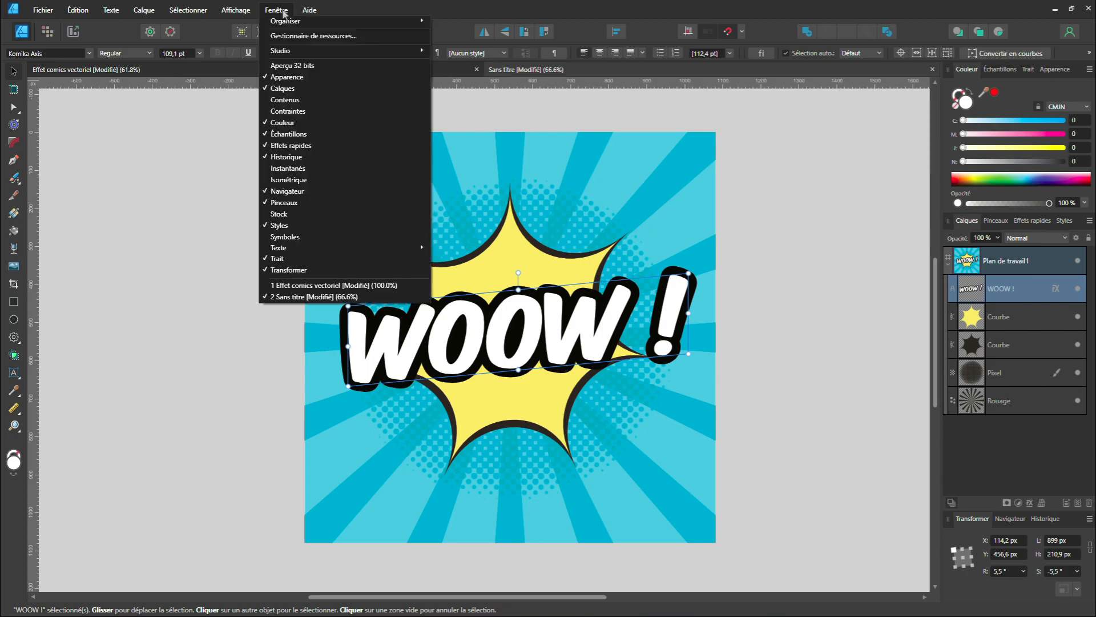
click(286, 236)
click(800, 102)
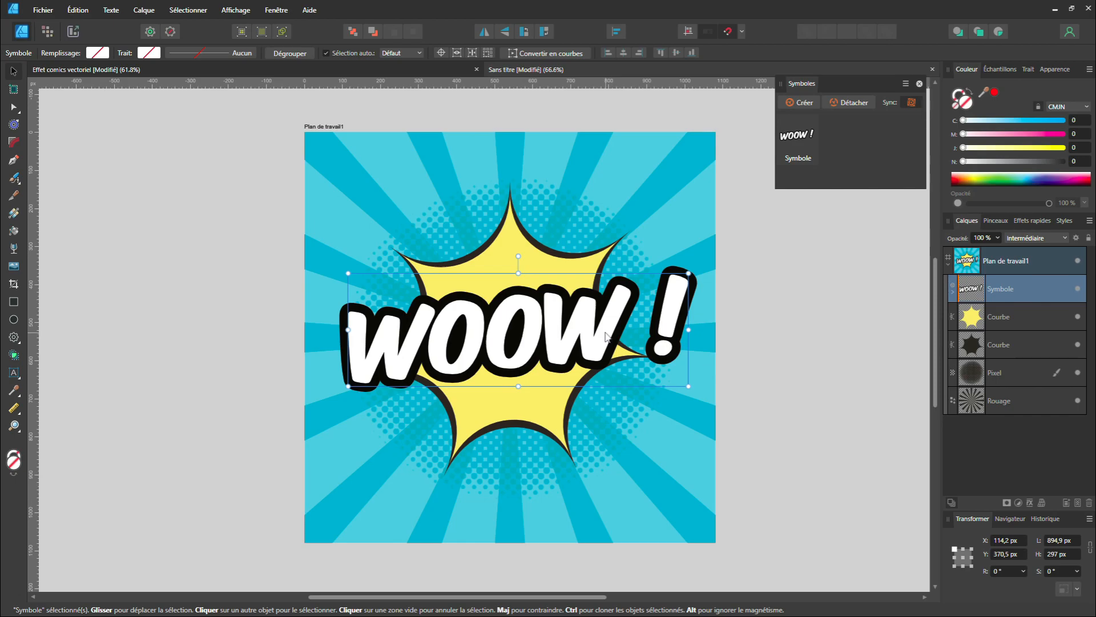
Duplicate the lettering symbol and move the lower copy straight down by 19 px to add depth
key(ctrl+j)
click(1027, 316)
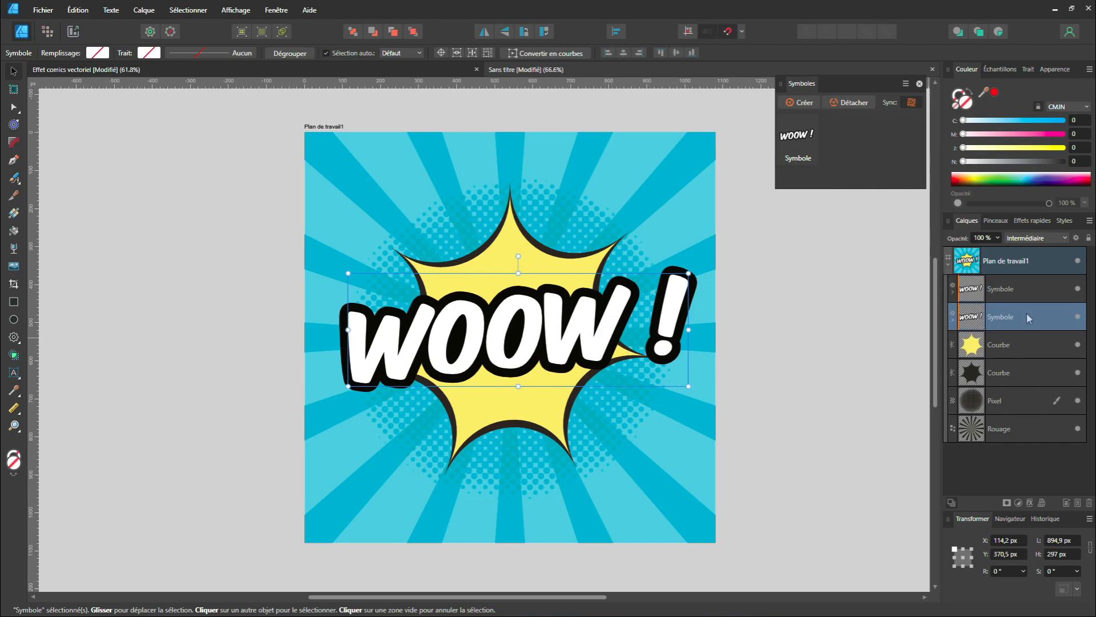
key(Down)
key(Down)
key(Down)
key(Down)
key(Down)
key(Down)
key(Down)
key(Down)
key(Down)
key(Down)
key(Down)
key(Down)
key(Down)
key(Down)
key(Down)
key(Down)
key(Down)
key(Down)
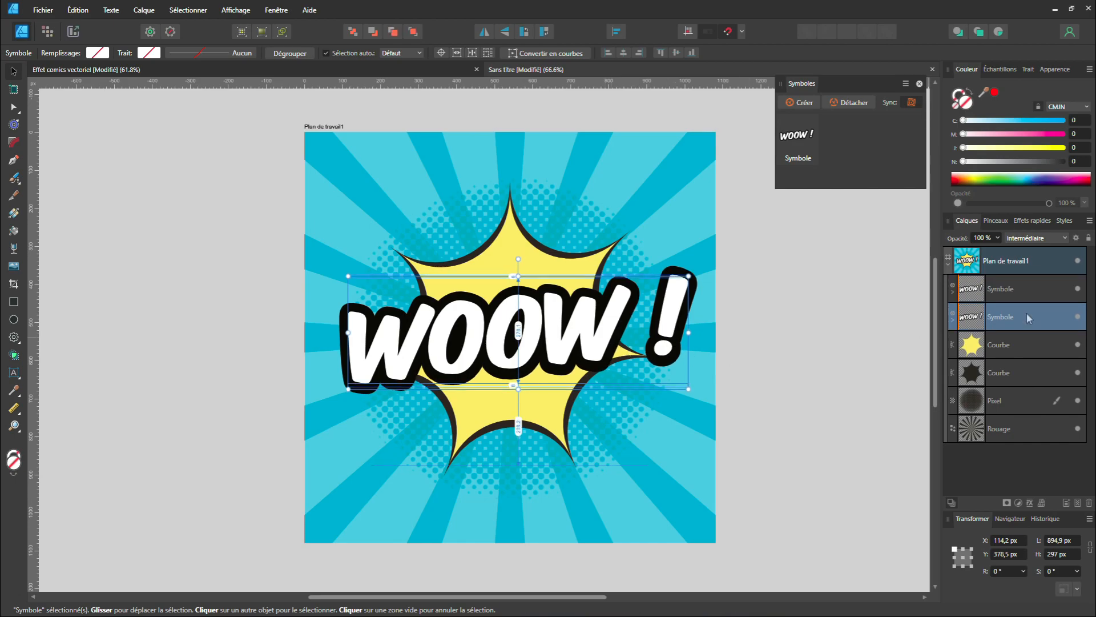
key(Down)
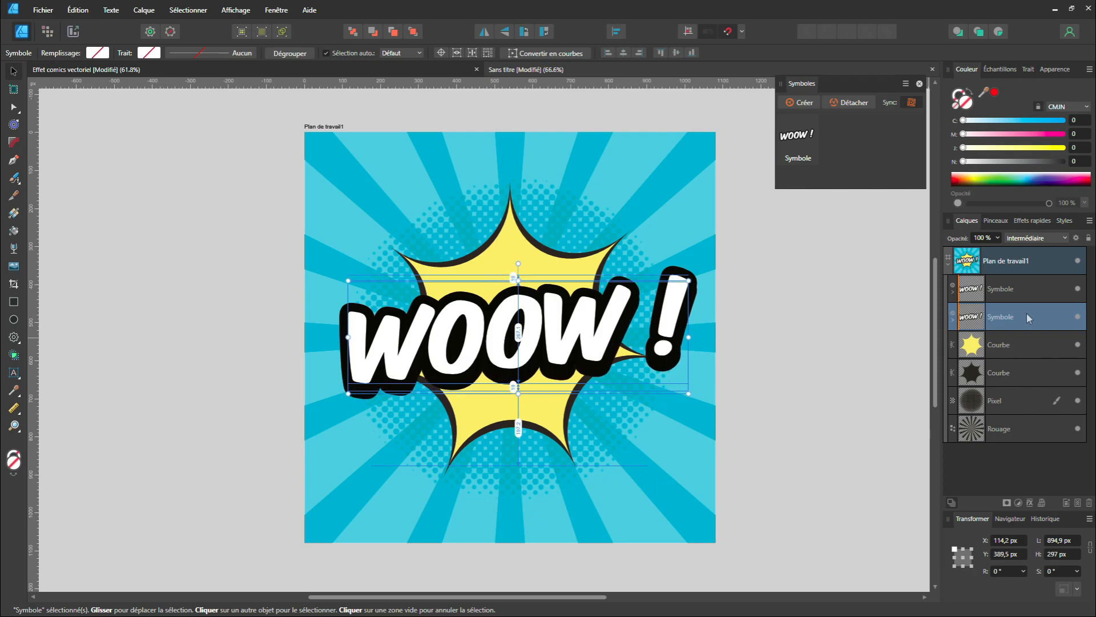
Try replacing the text inside the upper symbol with "BOOM !" to test the link between both copies
double_click(607, 325)
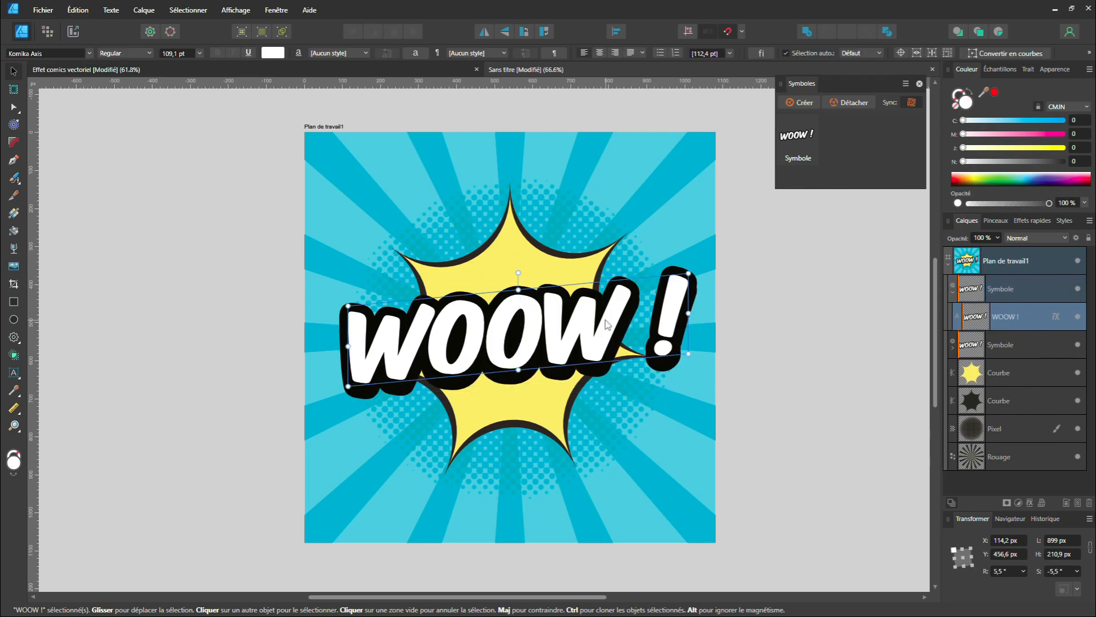
triple_click(607, 323)
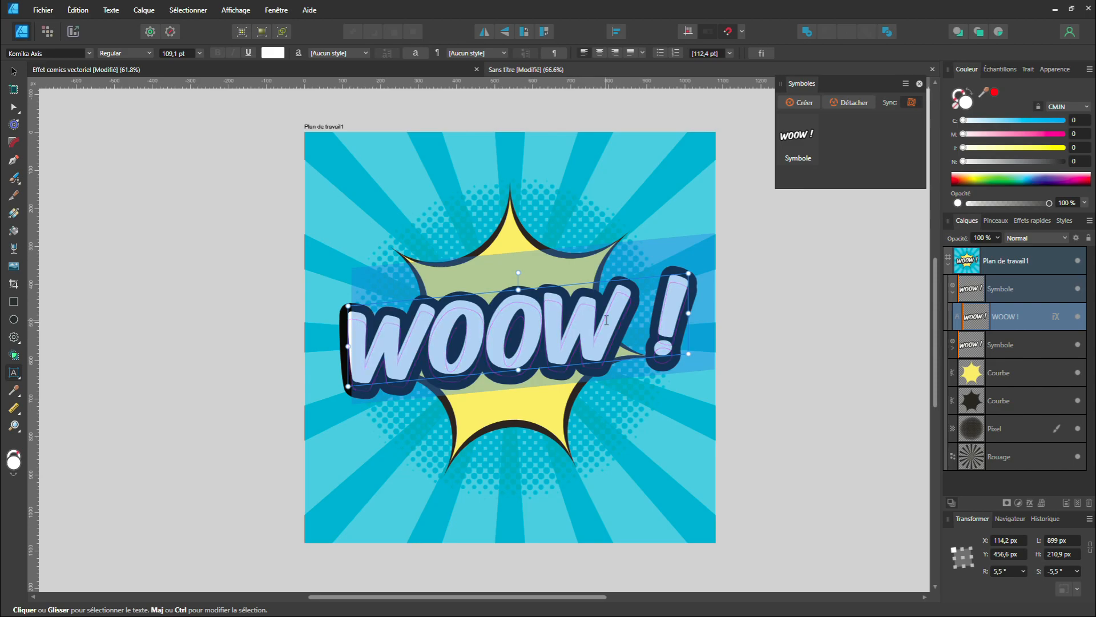
text(BOOM !)
key(Escape)
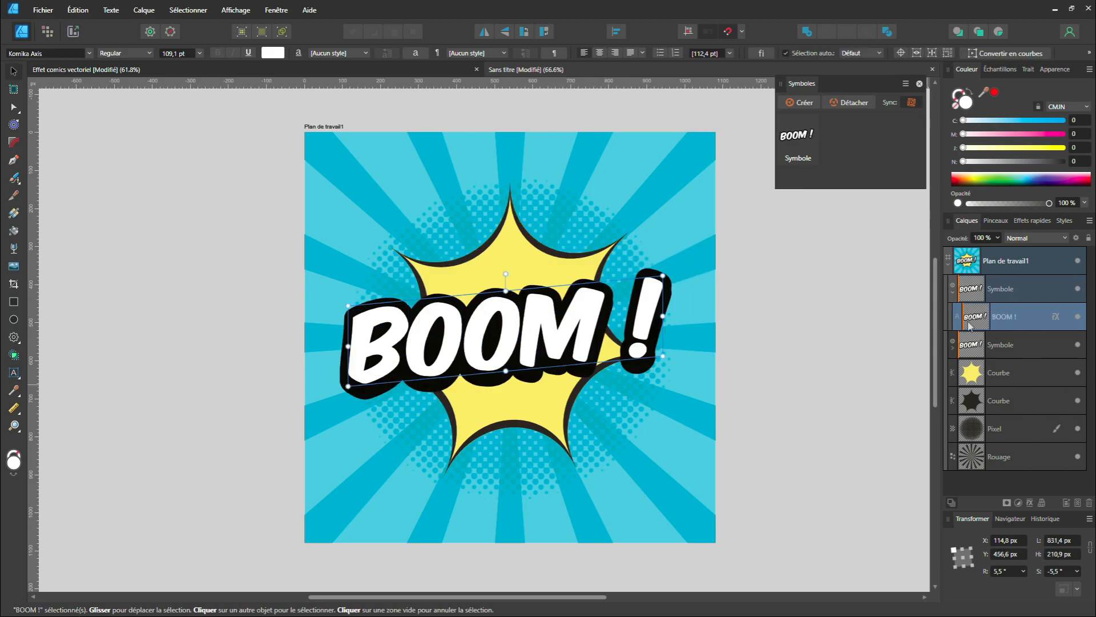
click(953, 292)
triple_click(607, 325)
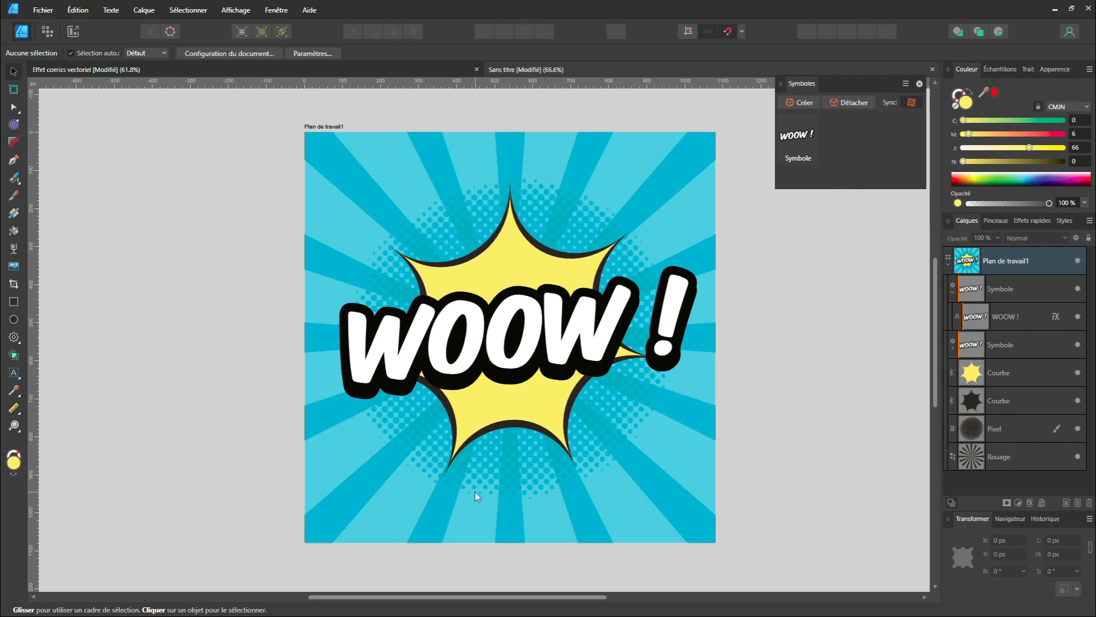
Apply a vertical linear gradient to the WOOW ! text inside the upper symbol, with a coral top stop of magenta 53 and yellow 53
click(1005, 316)
key(g)
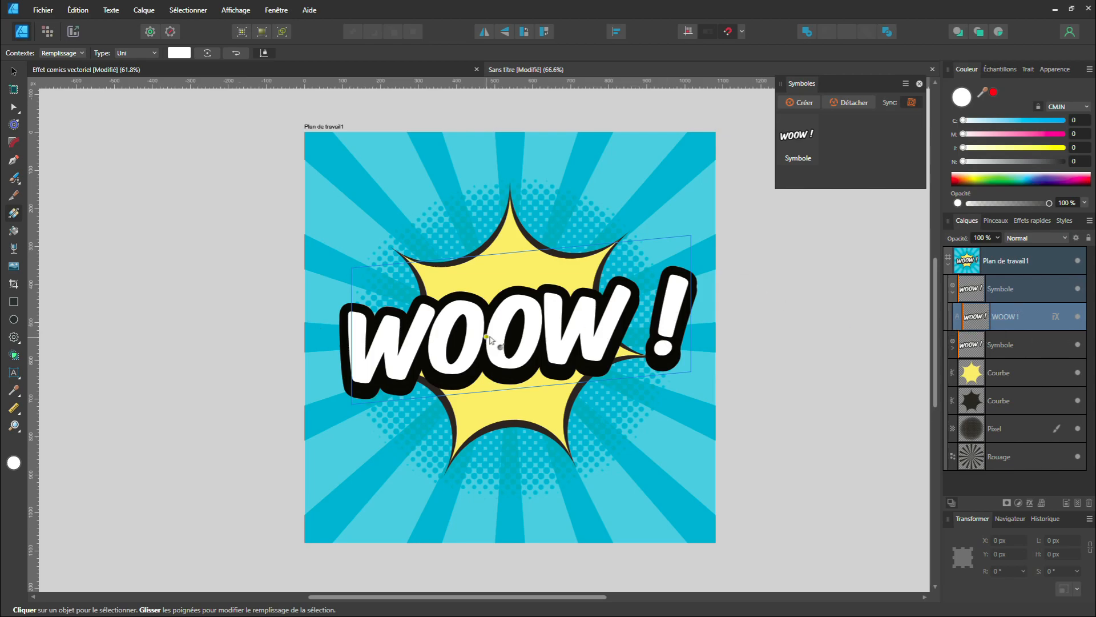
drag(510, 391, 510, 248)
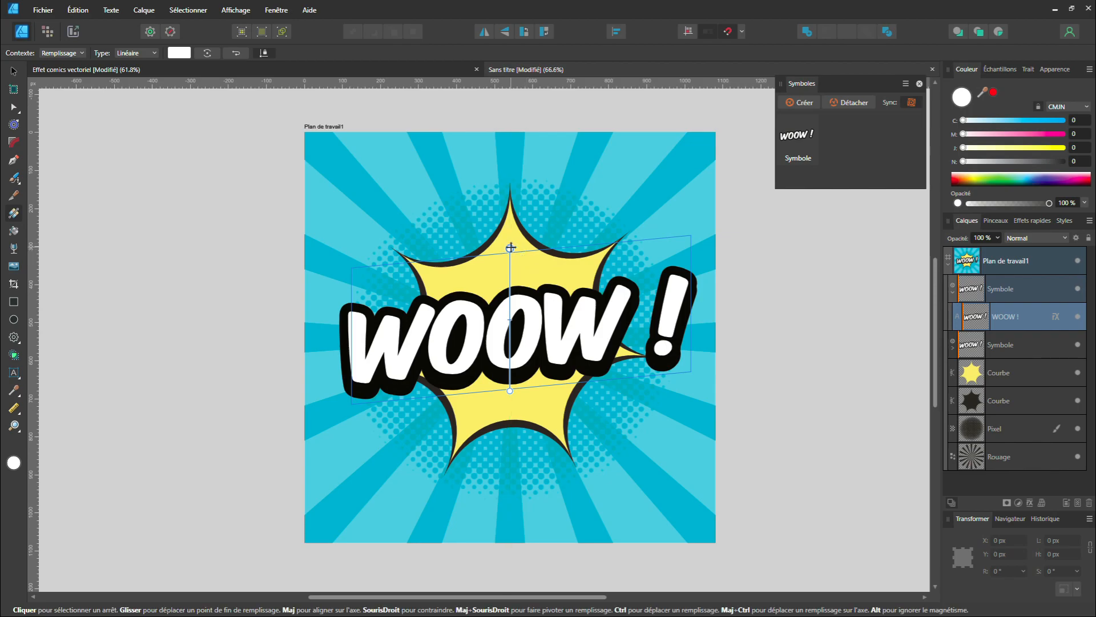
drag(996, 134, 1015, 137)
click(1016, 147)
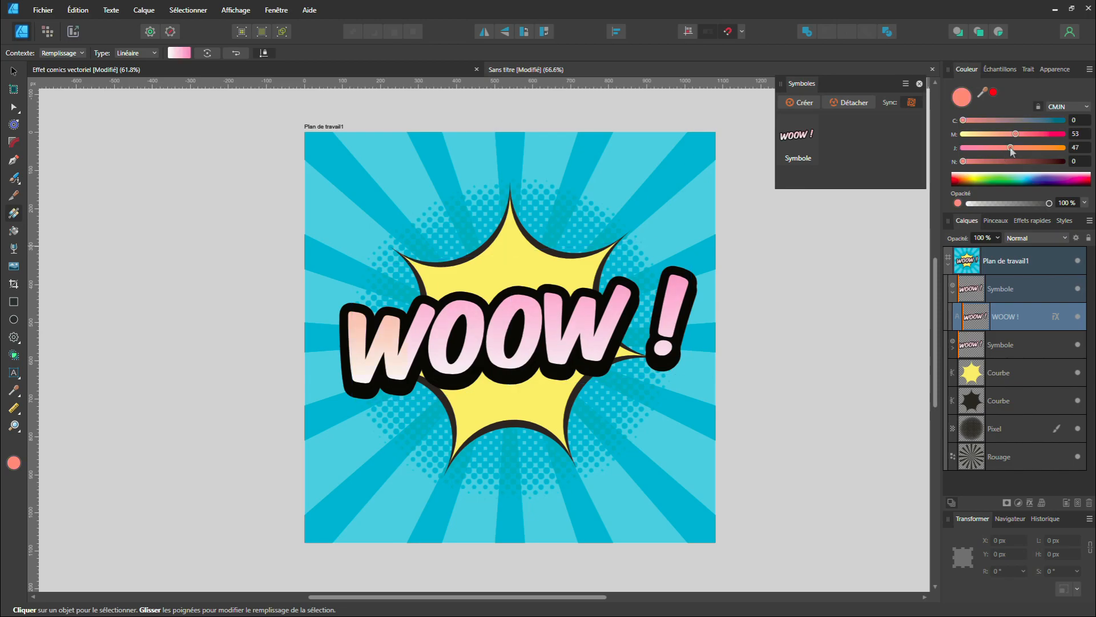
Colour the gradient's bottom stop pink with magenta at about 70 and reduce the magenta of the top stop
click(509, 391)
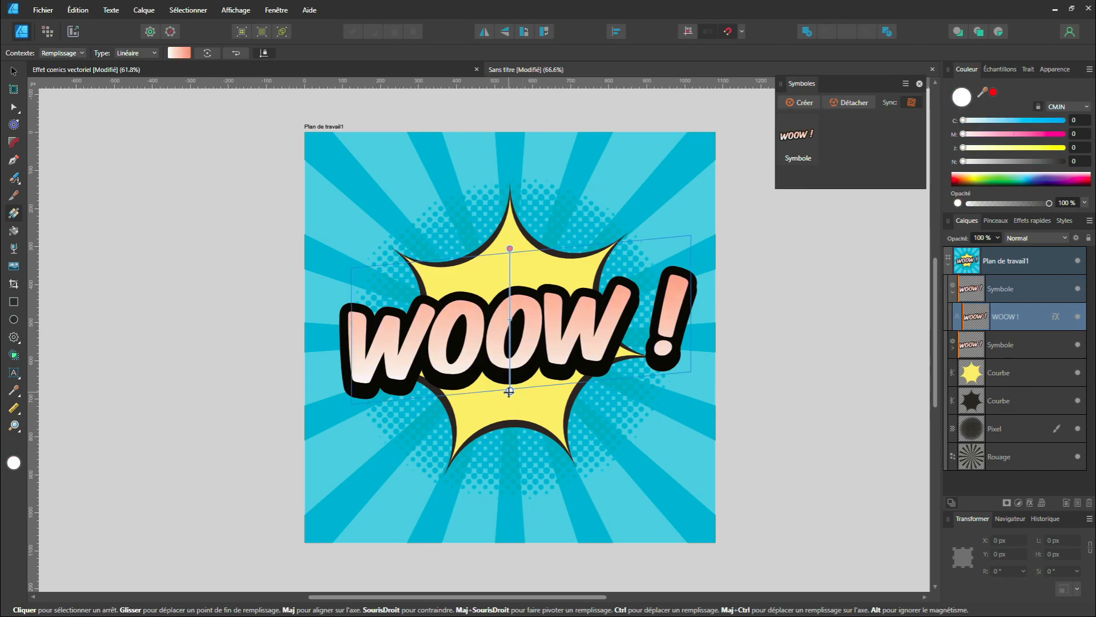
drag(998, 135, 1036, 134)
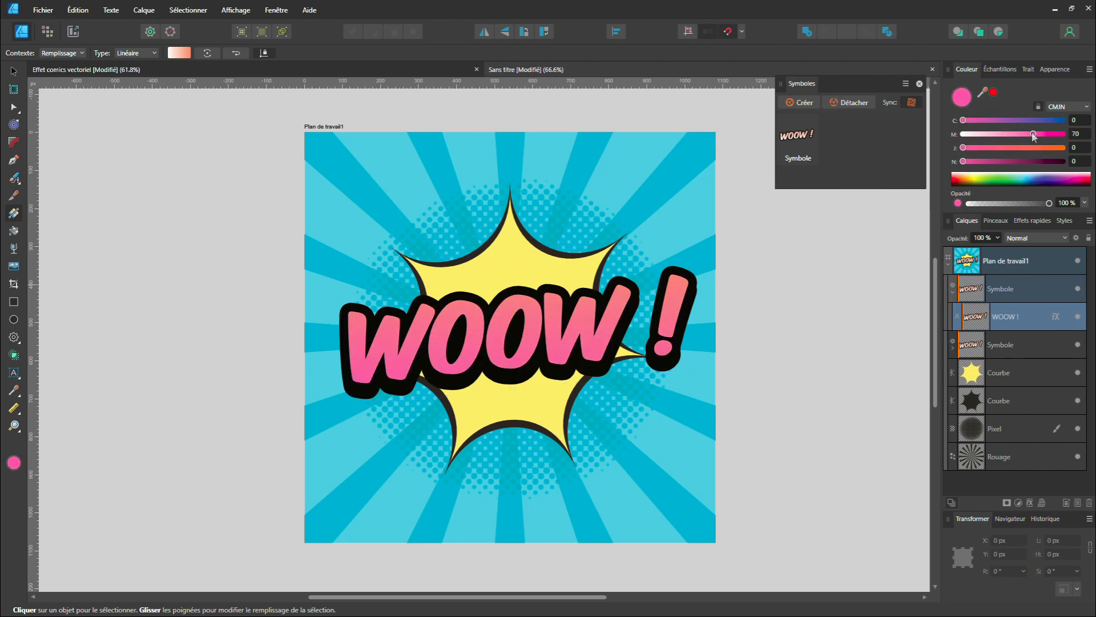
click(510, 248)
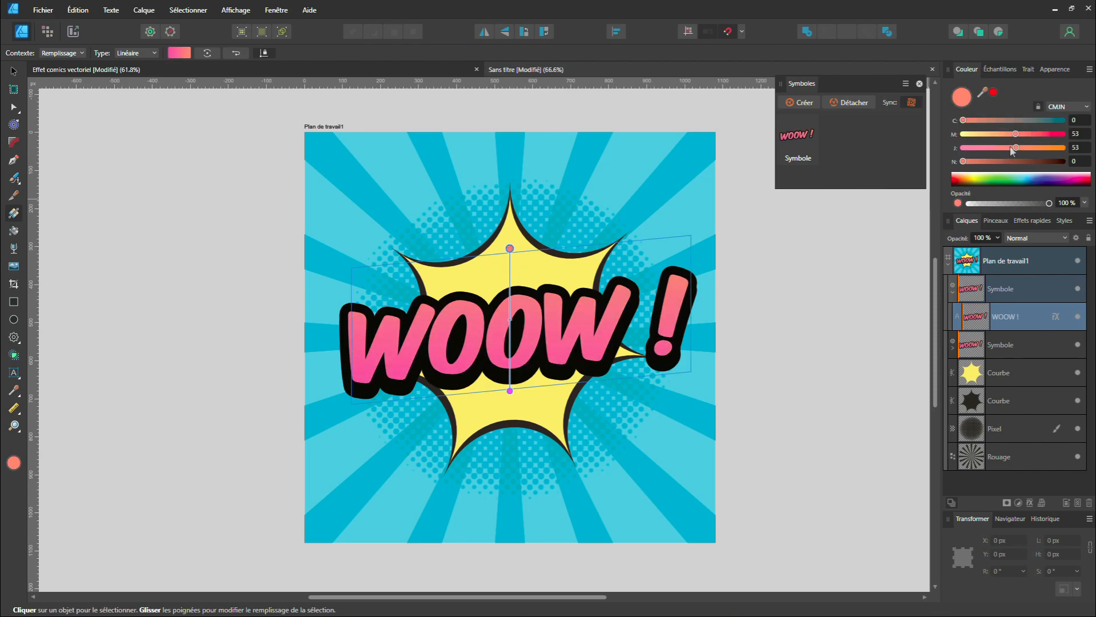
drag(1015, 133, 993, 140)
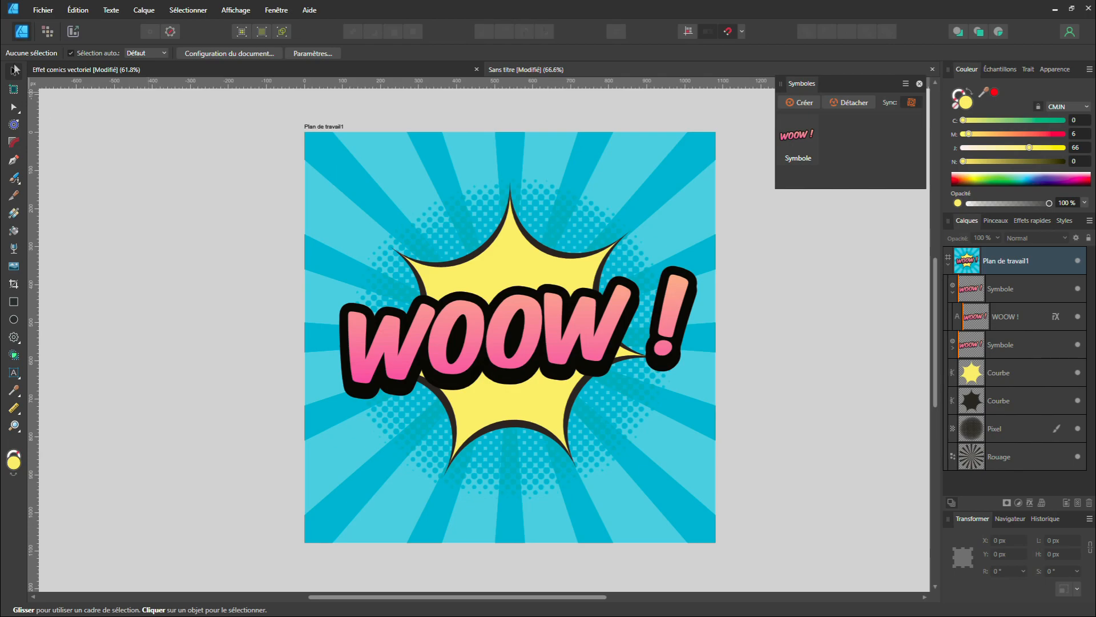
Export the artboard as a 1080 × 1080 px JPEG at quality 100
click(48, 11)
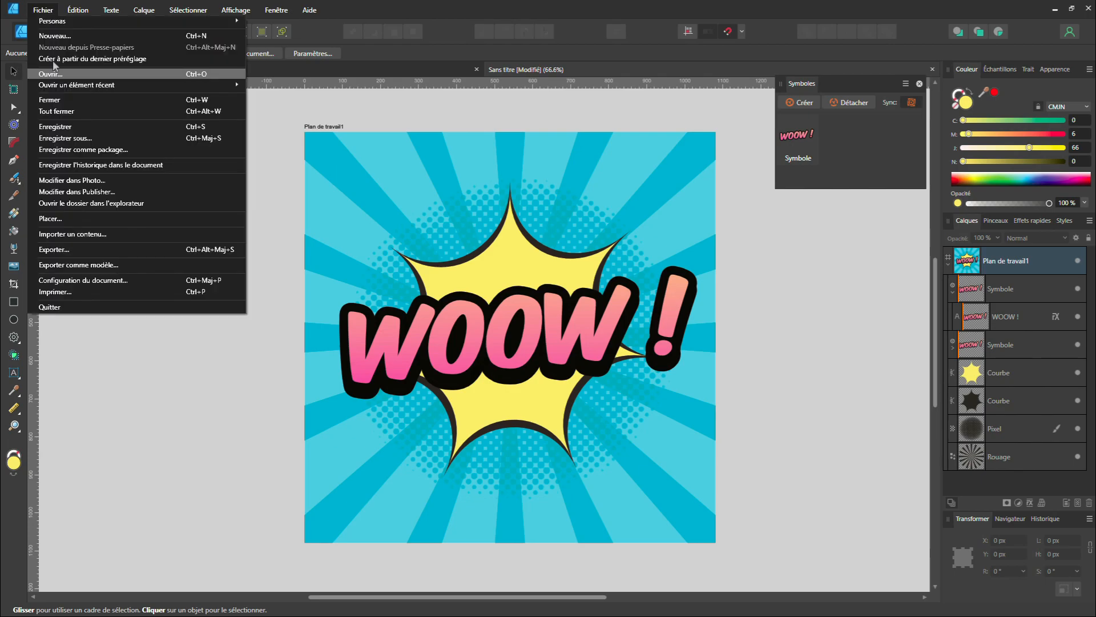
click(68, 251)
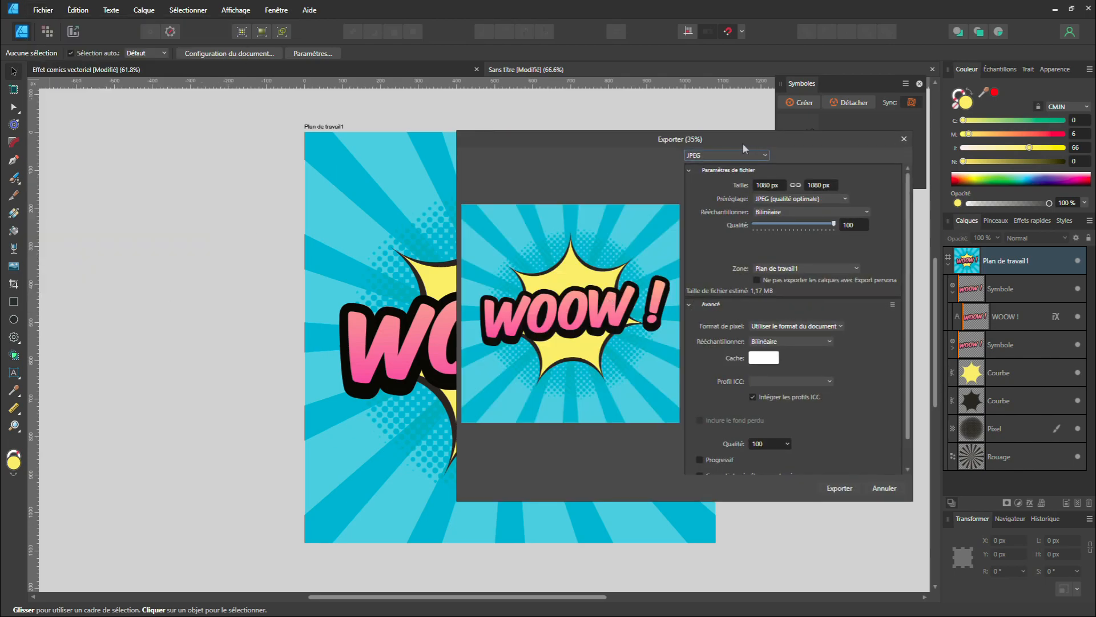
click(733, 156)
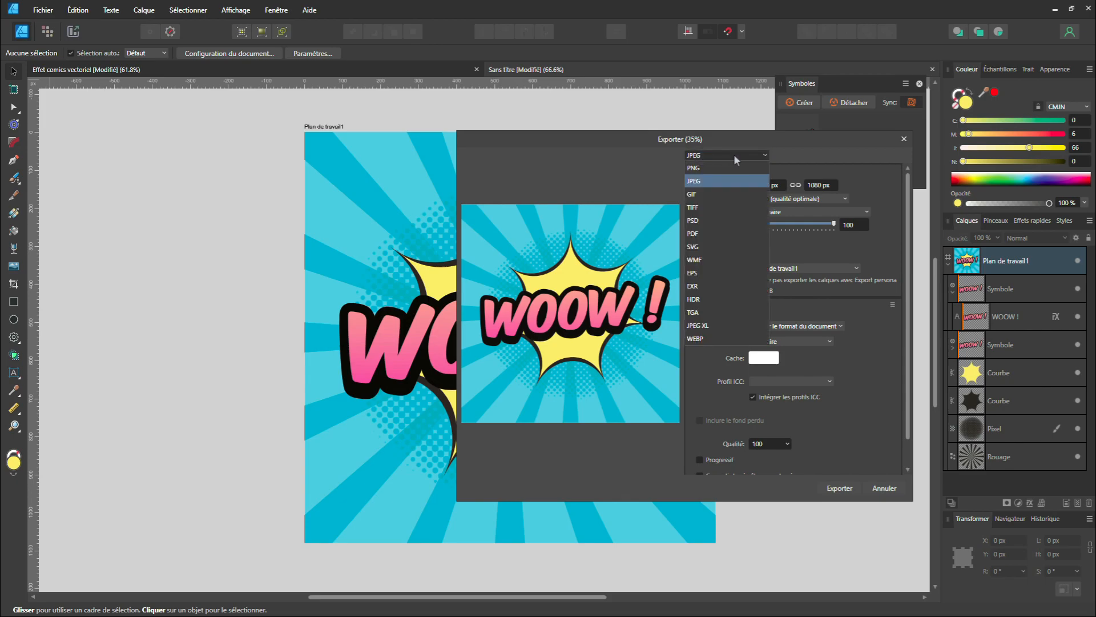
click(697, 157)
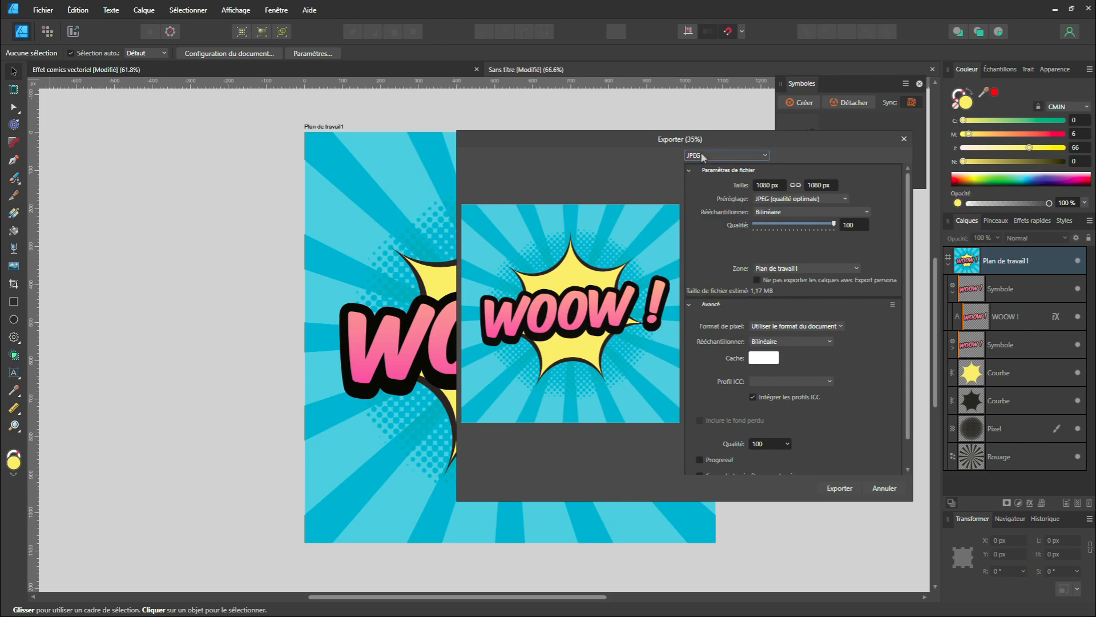
click(837, 489)
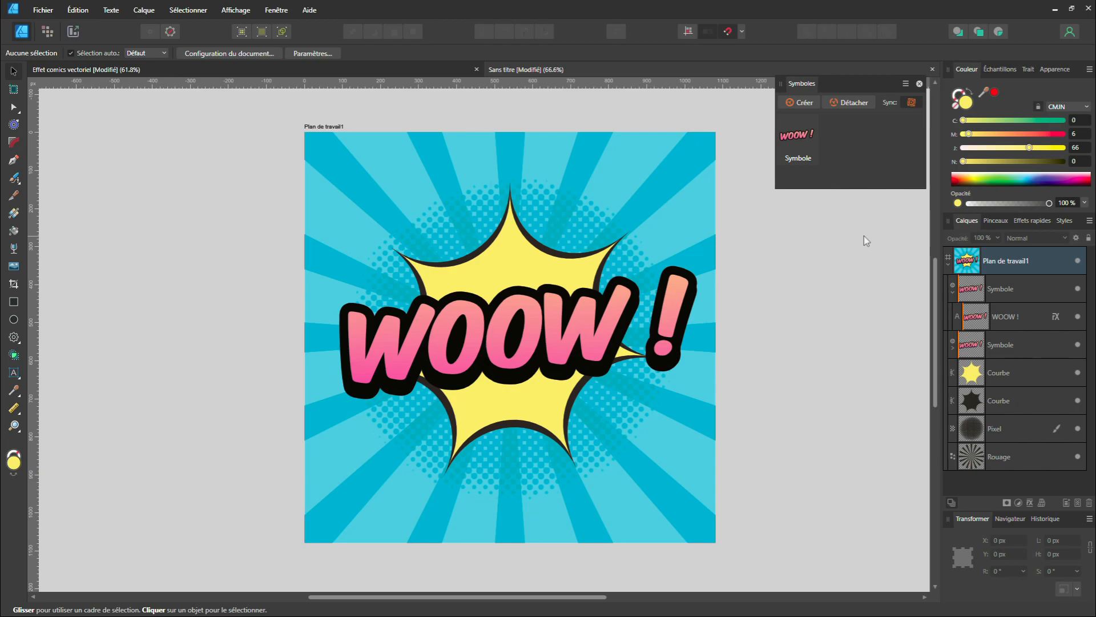